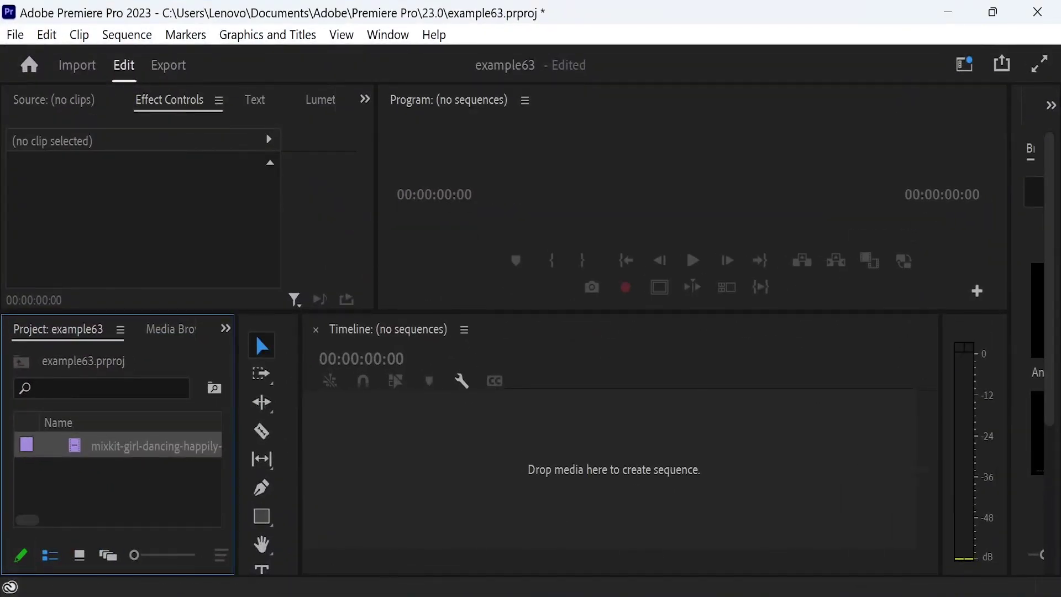
Drop the dancing-girl clip into a new sequence and save a new 1920×1080 Photoshop file as hb.psd
drag(122, 456, 522, 487)
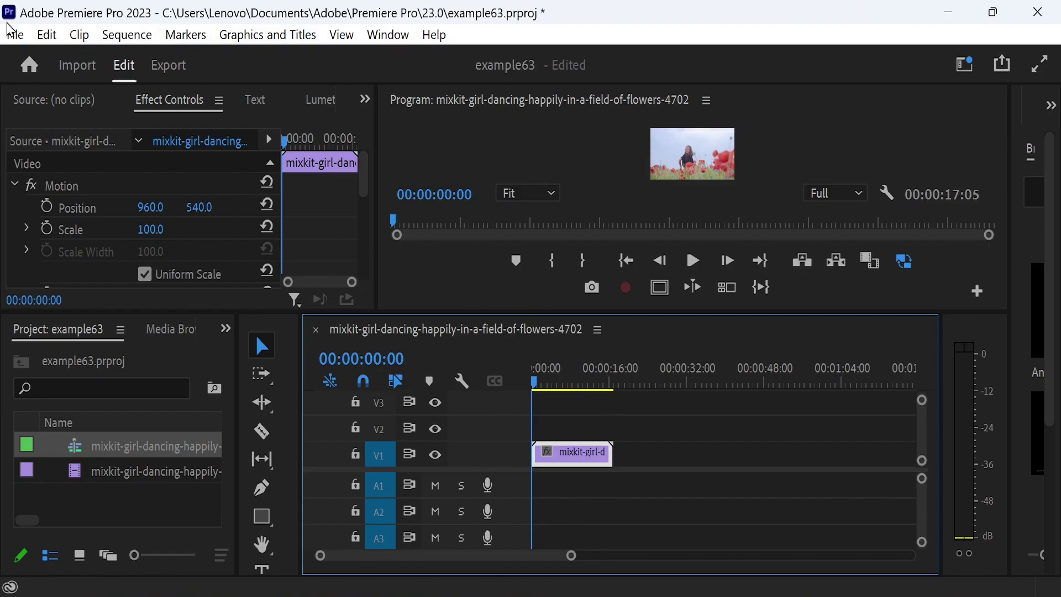
click(16, 43)
mouse_move(110, 47)
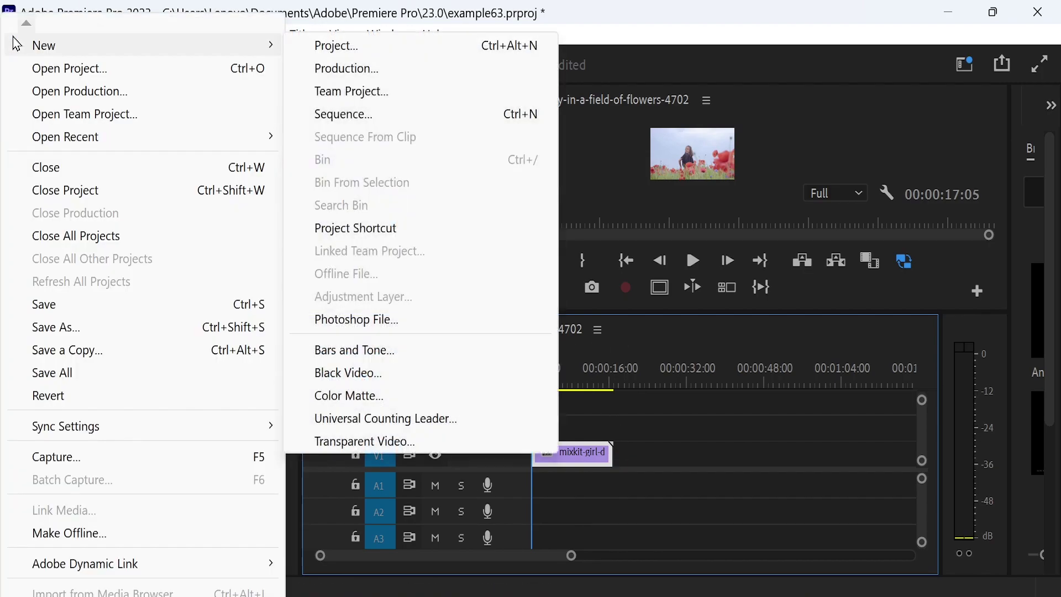
mouse_move(192, 54)
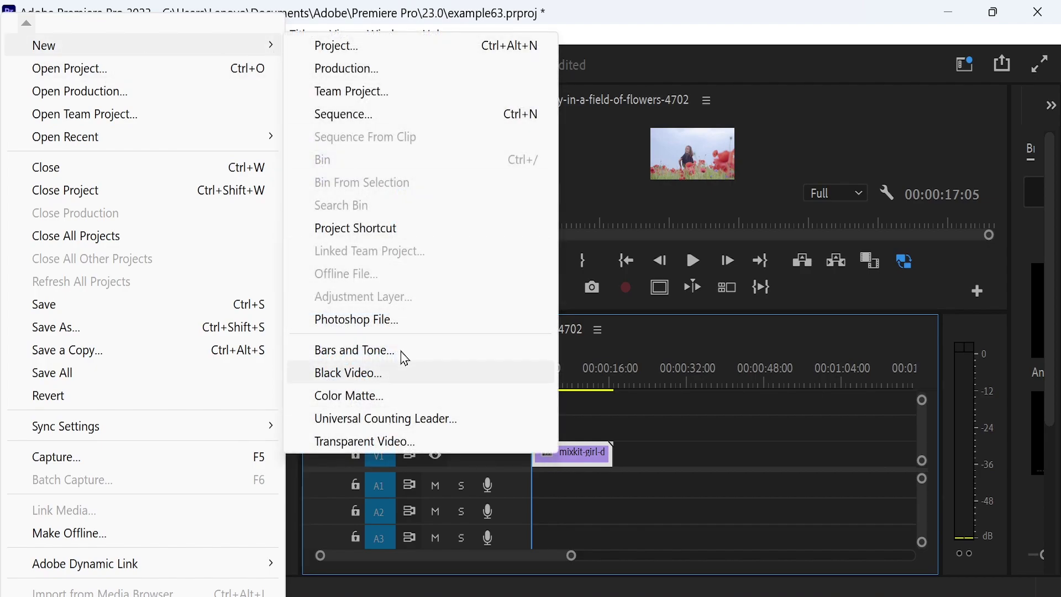
click(408, 320)
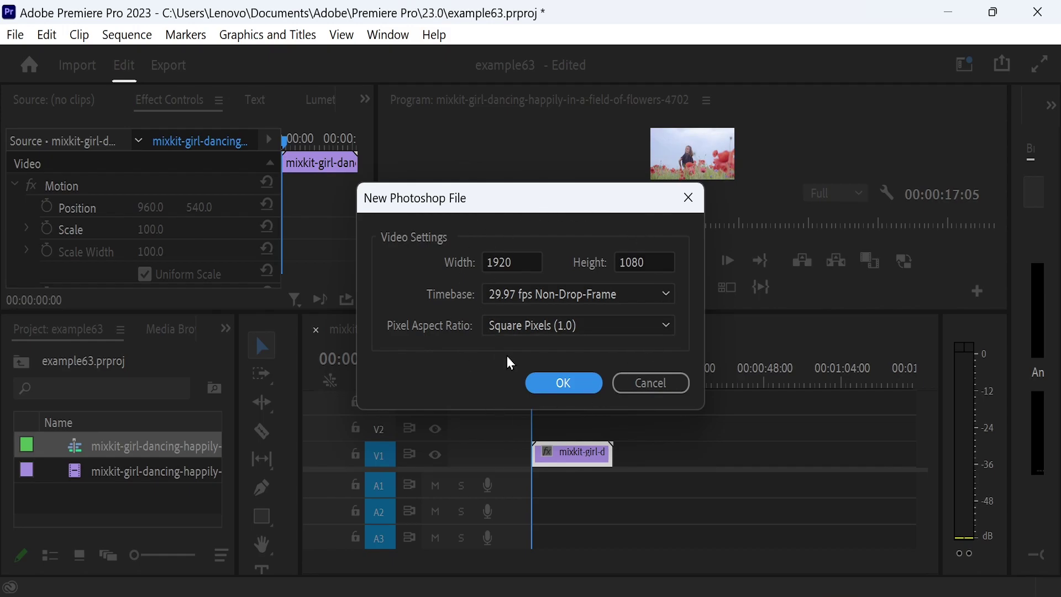
click(568, 394)
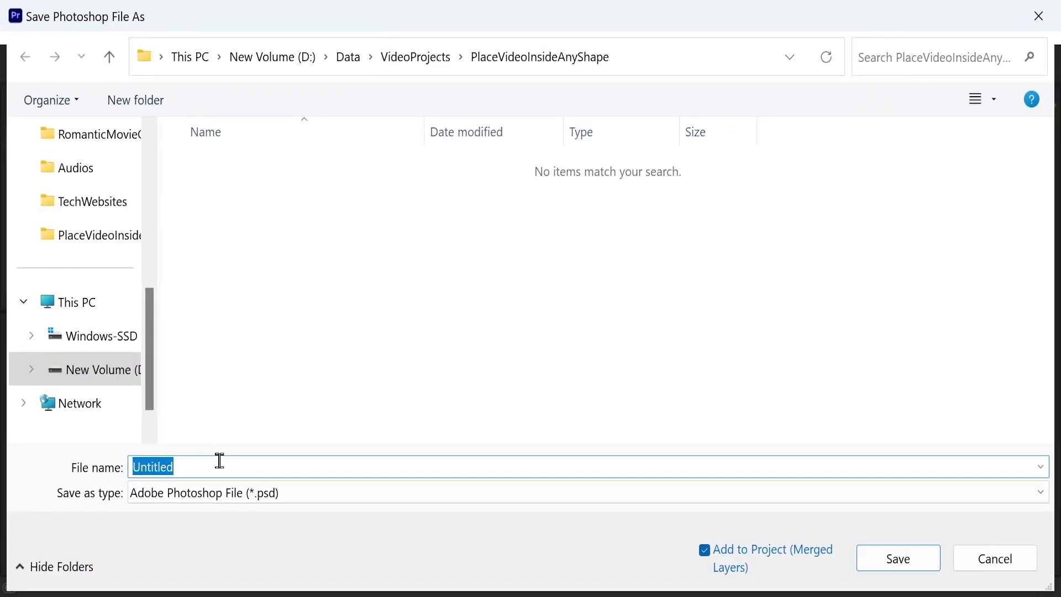
text(hb)
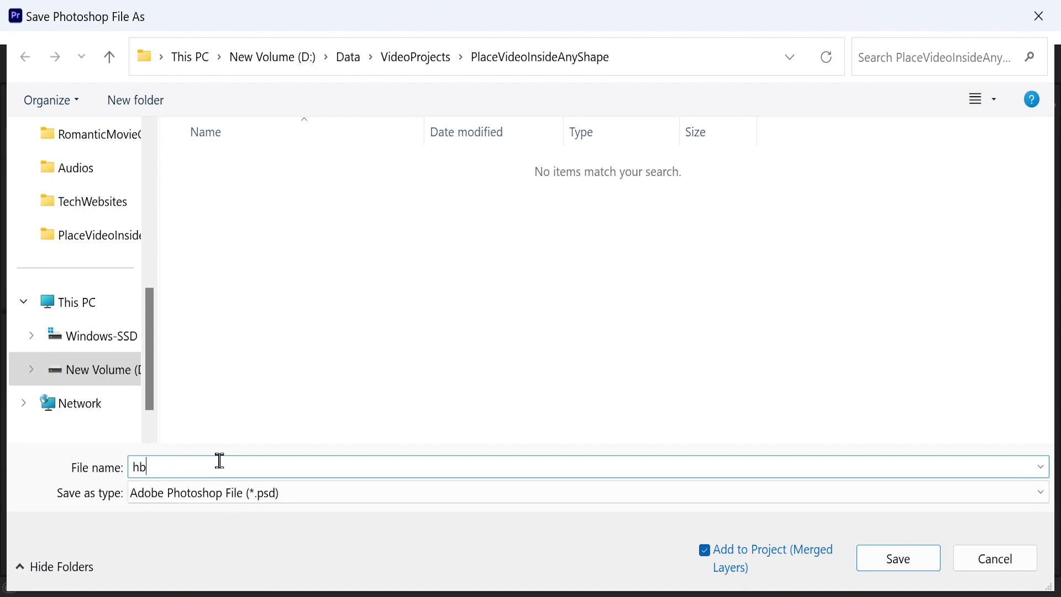
click(896, 559)
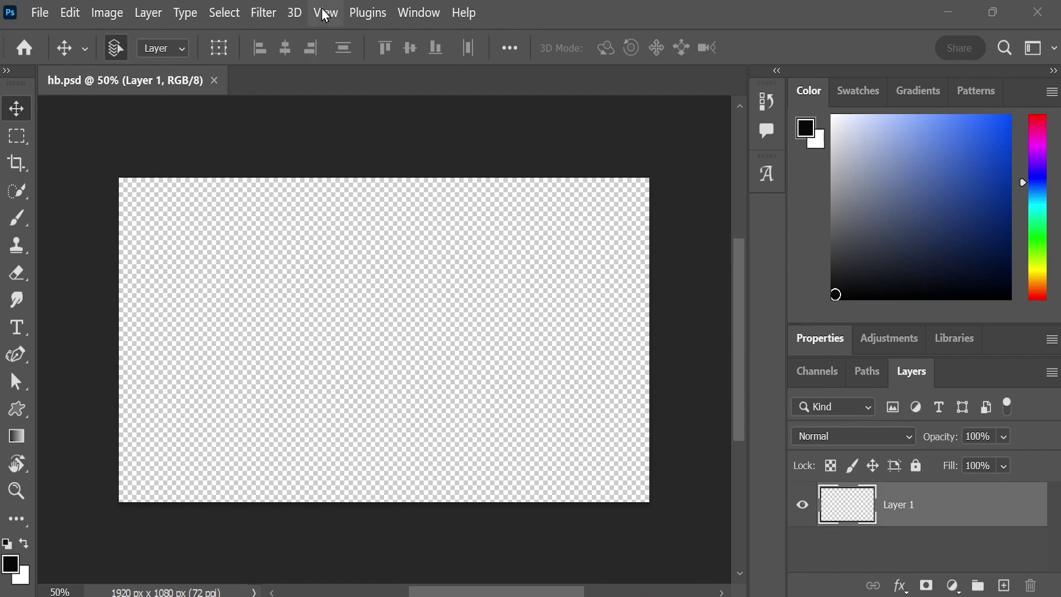
Add a New Guide Layout of 10 columns by 10 rows over the hb.psd canvas
click(326, 15)
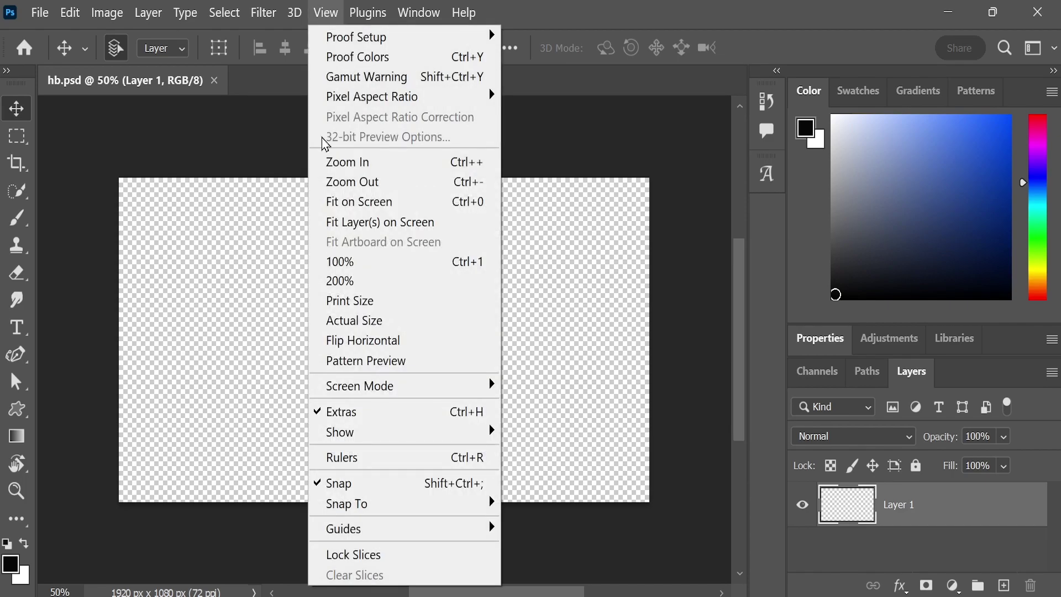
mouse_move(486, 528)
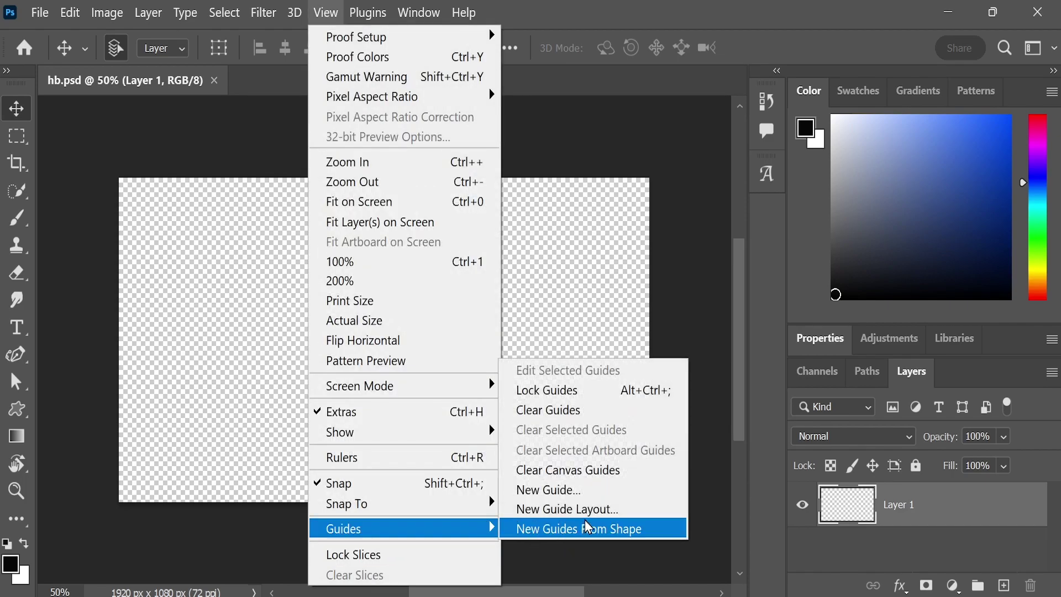
click(601, 510)
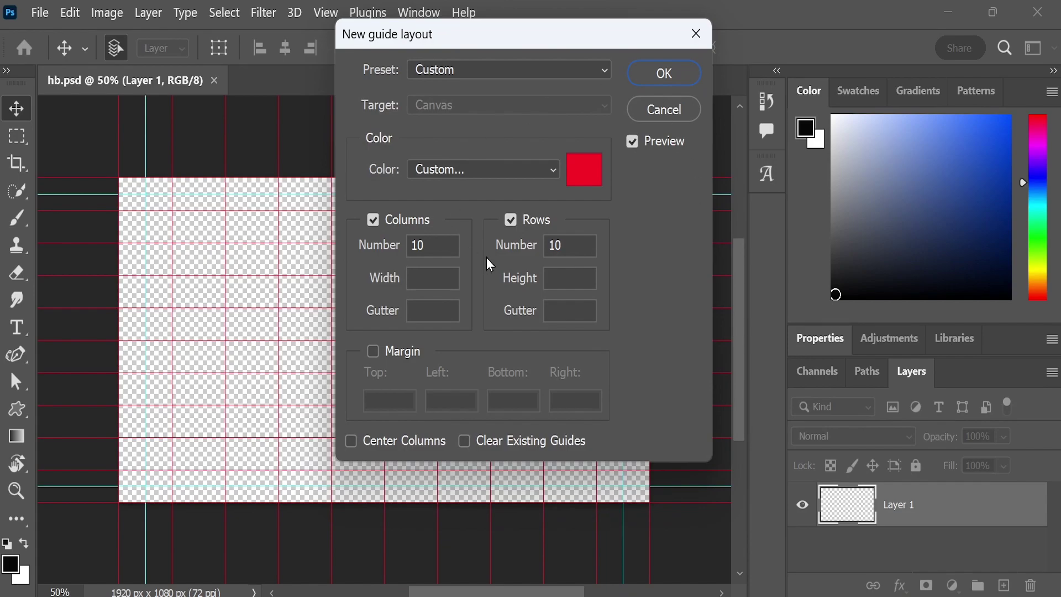
double_click(438, 237)
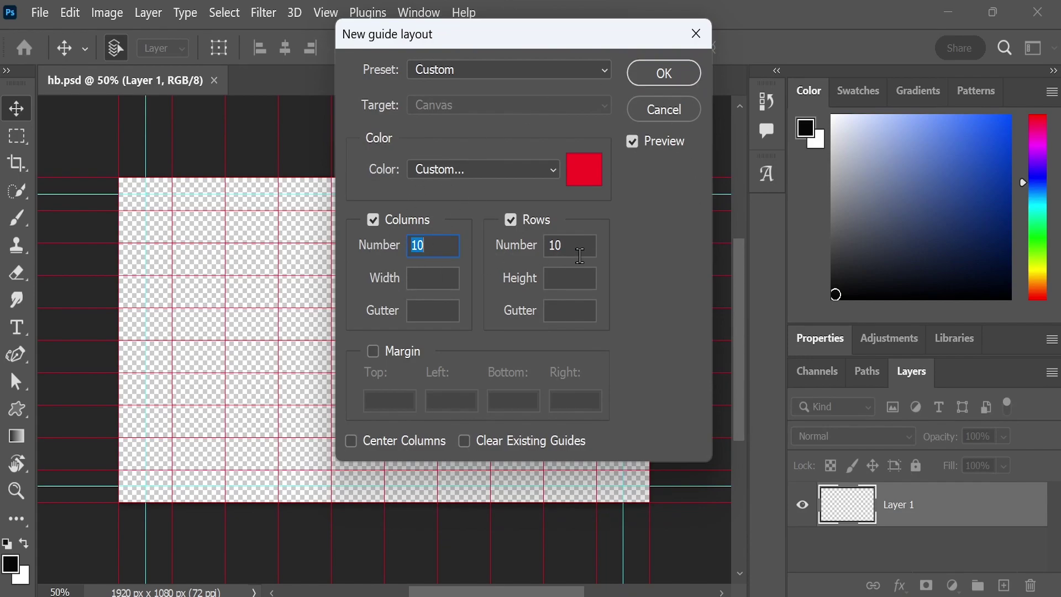
click(581, 245)
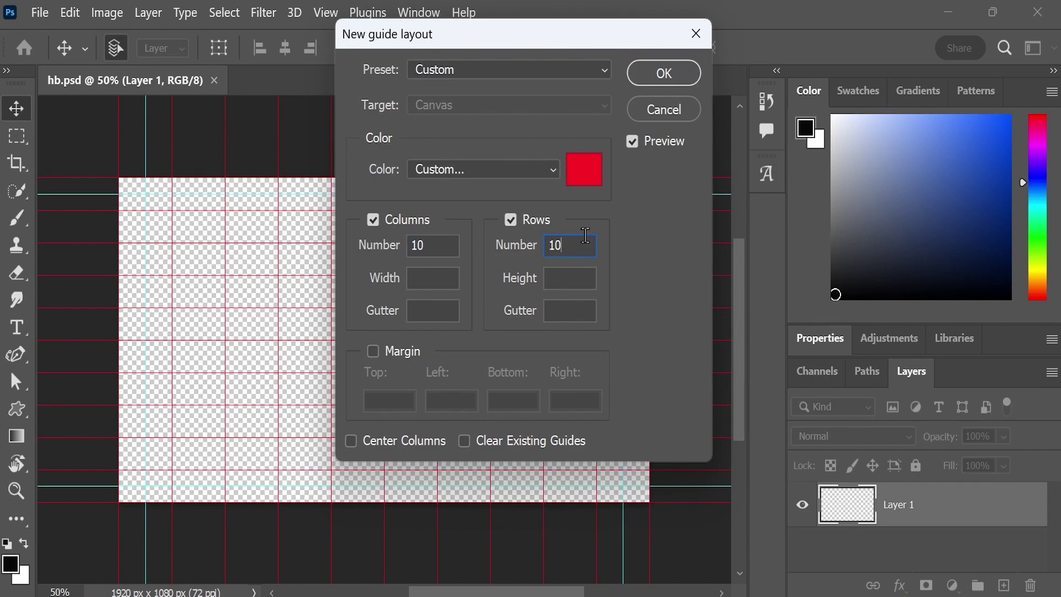
click(669, 74)
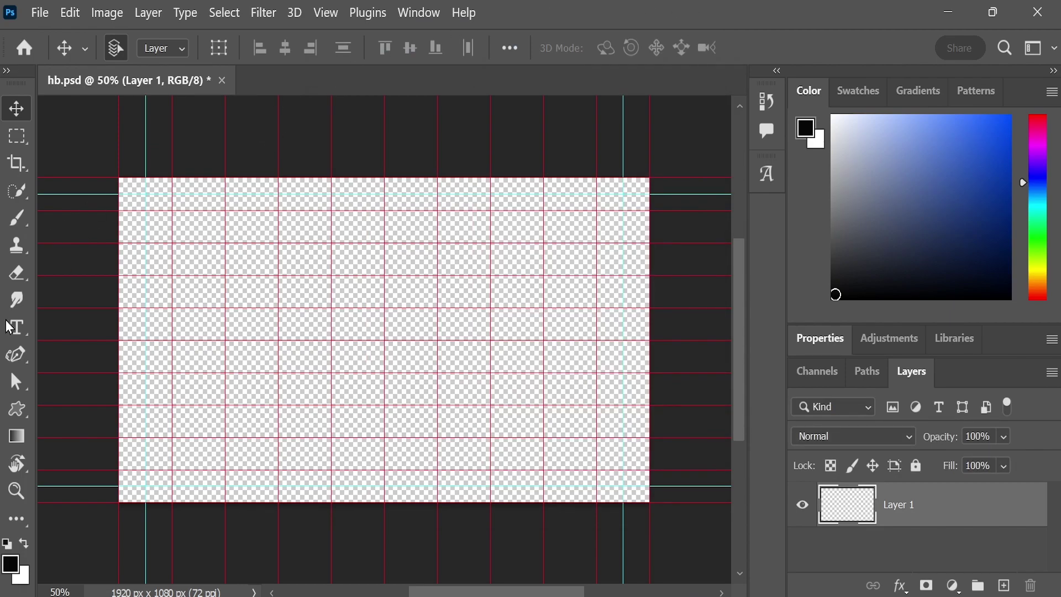
Draw a heart outline with the Curvature Pen, making the bottom point and top dip sharp corners
click(19, 362)
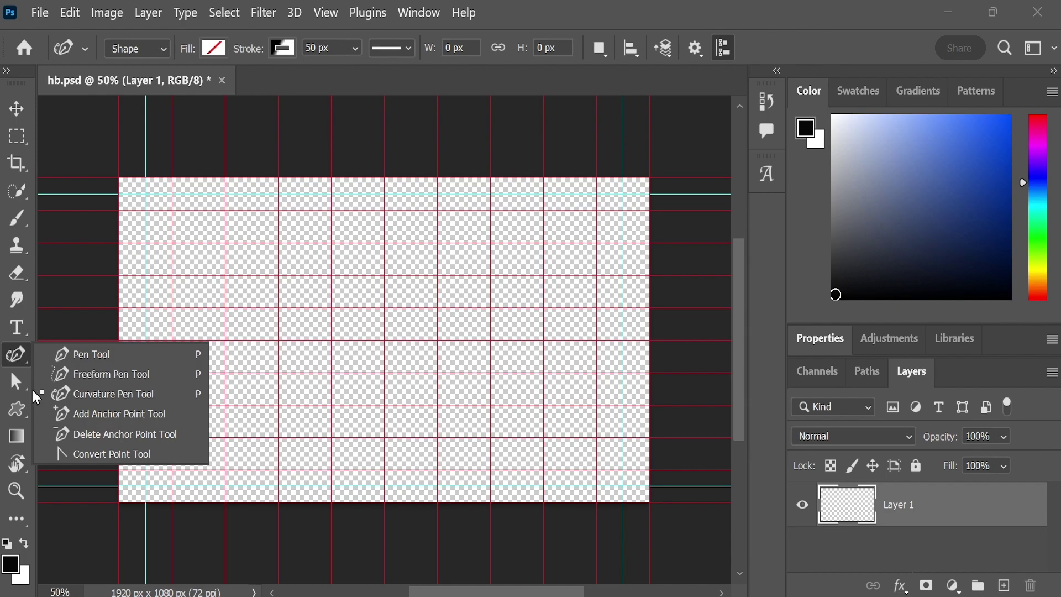
click(100, 398)
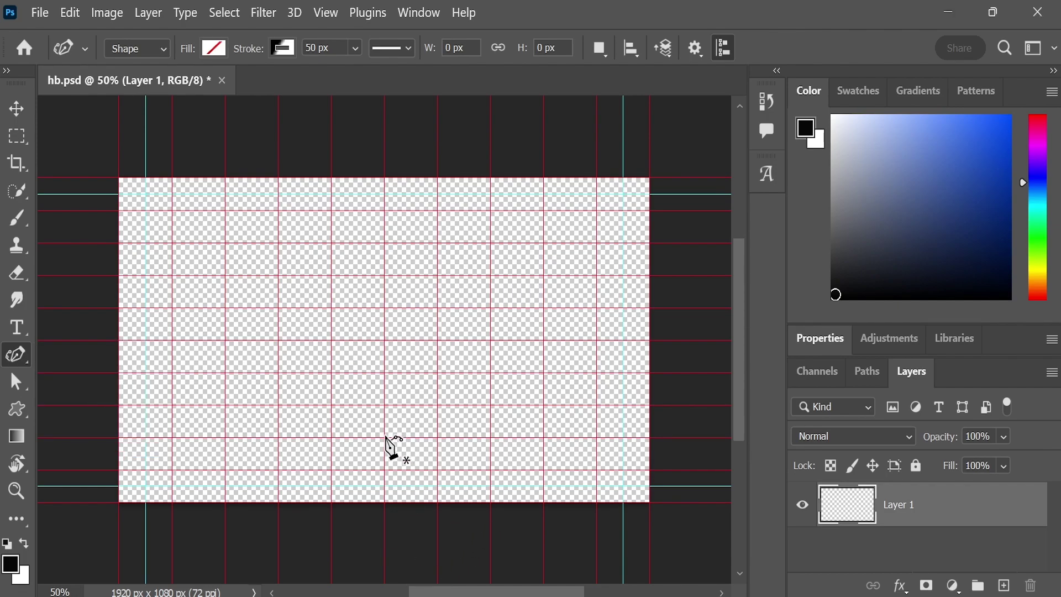
click(384, 436)
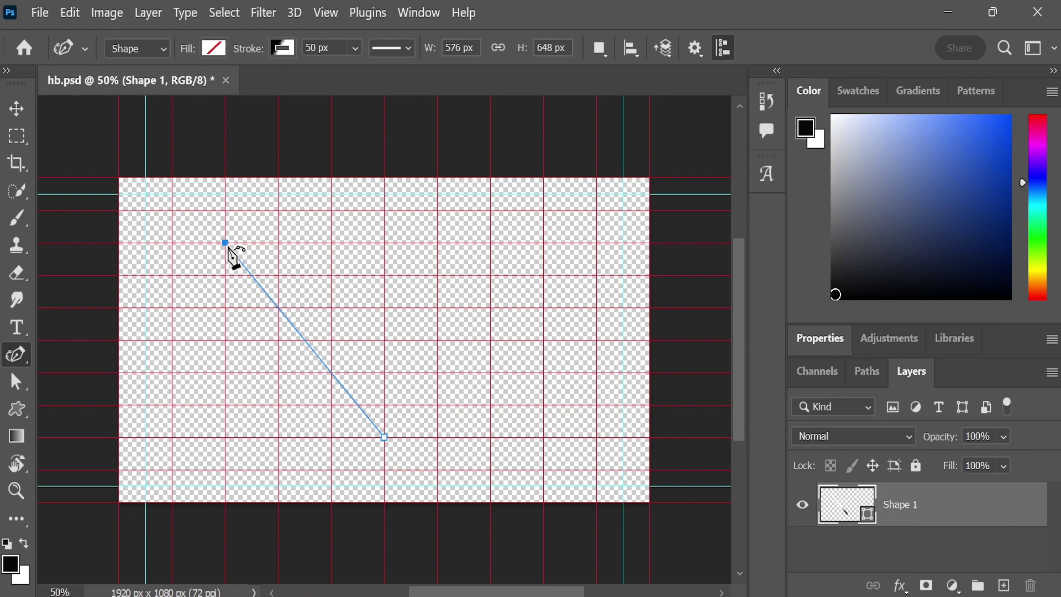
click(225, 242)
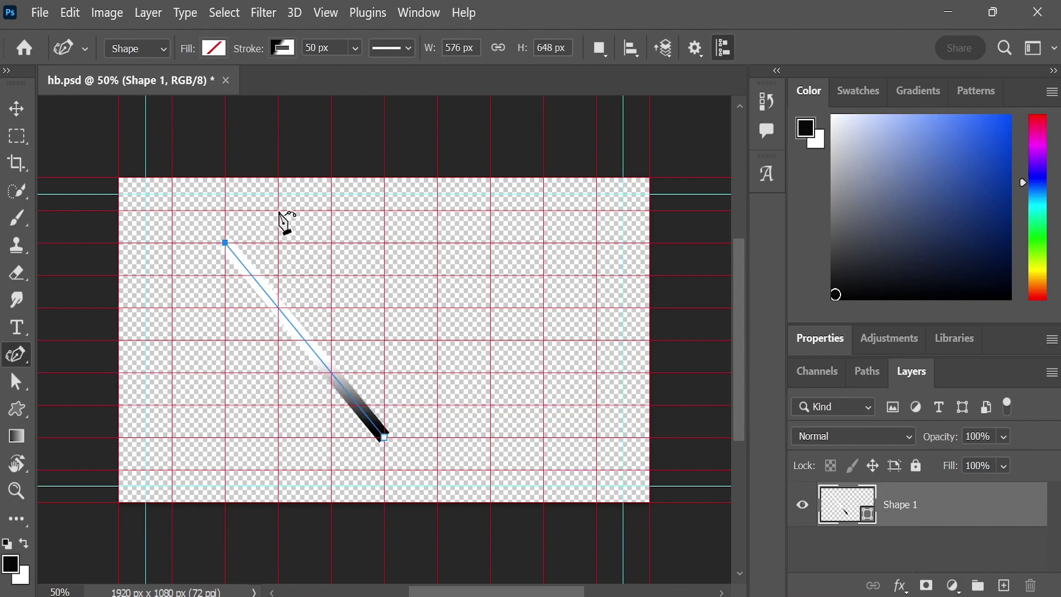
click(279, 211)
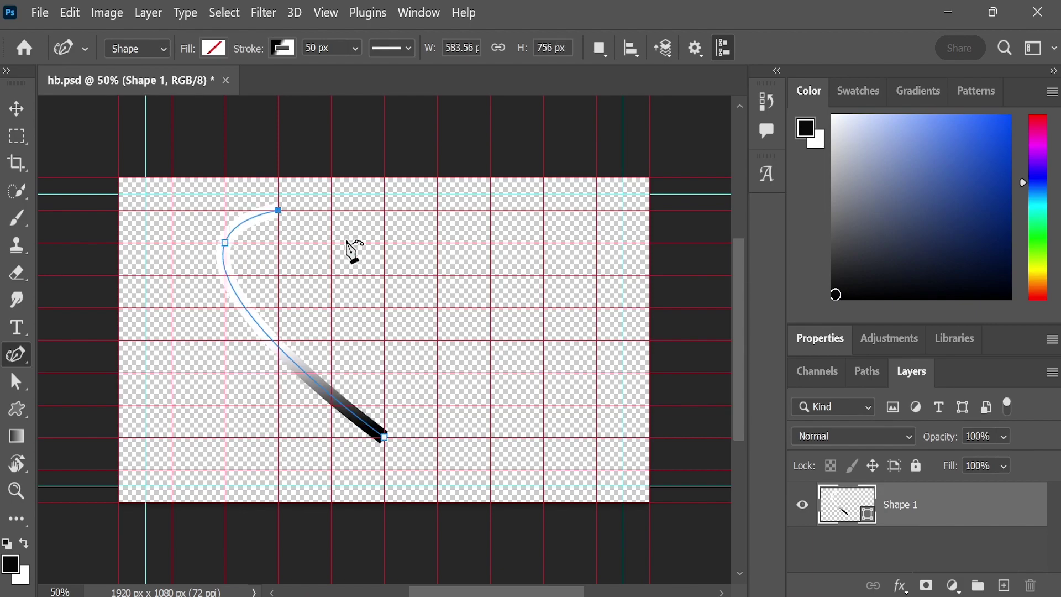
click(385, 243)
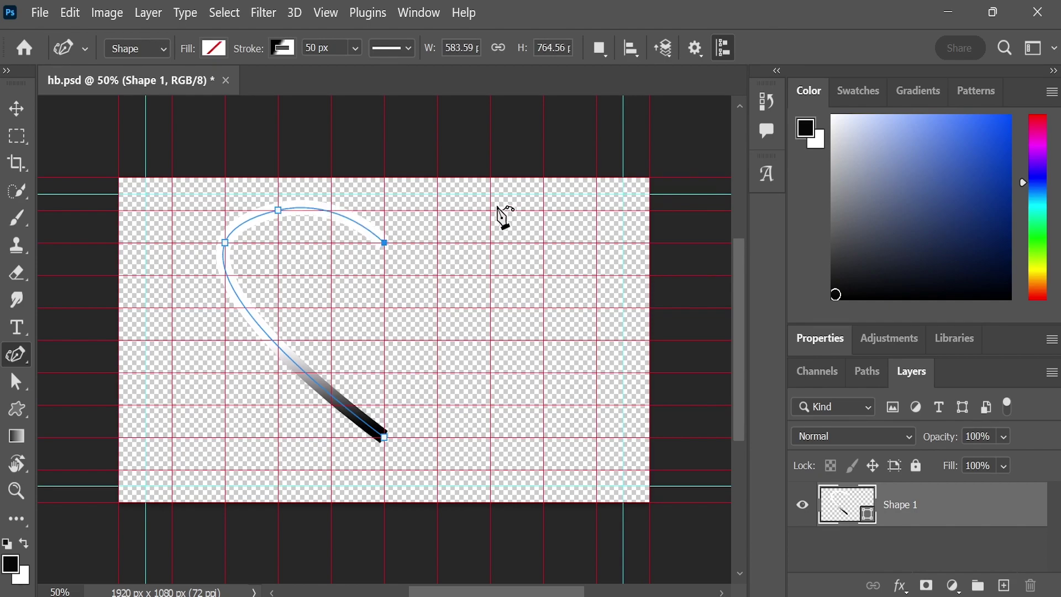
click(491, 210)
click(543, 243)
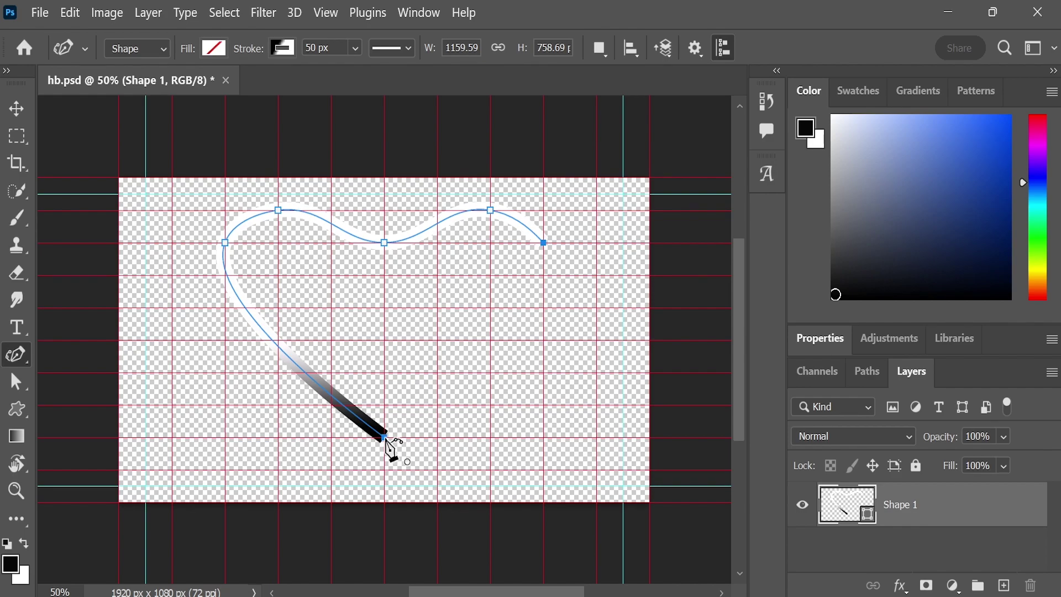
click(384, 438)
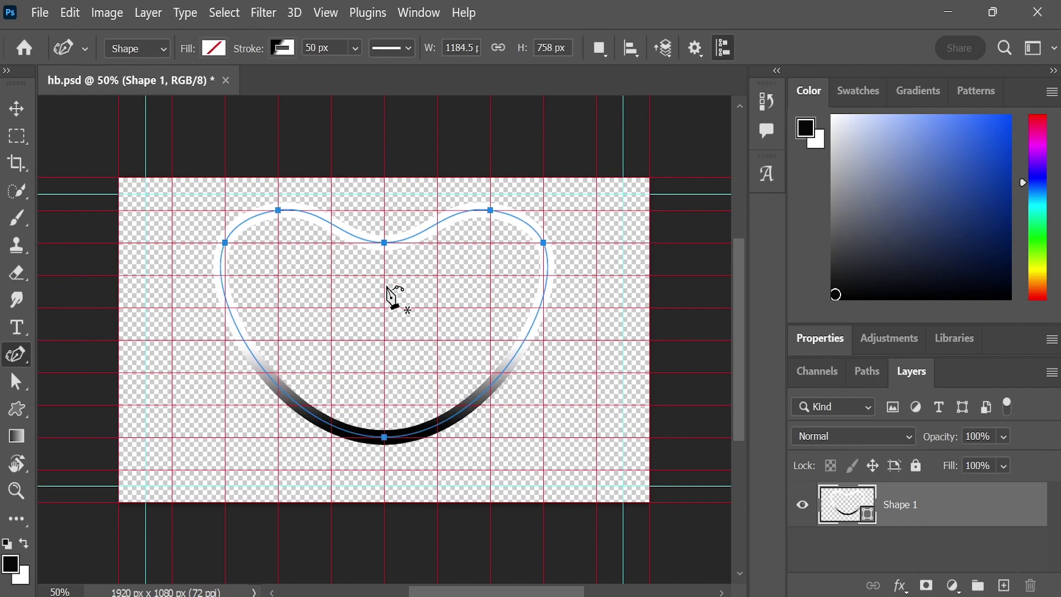
click(385, 438)
double_click(386, 438)
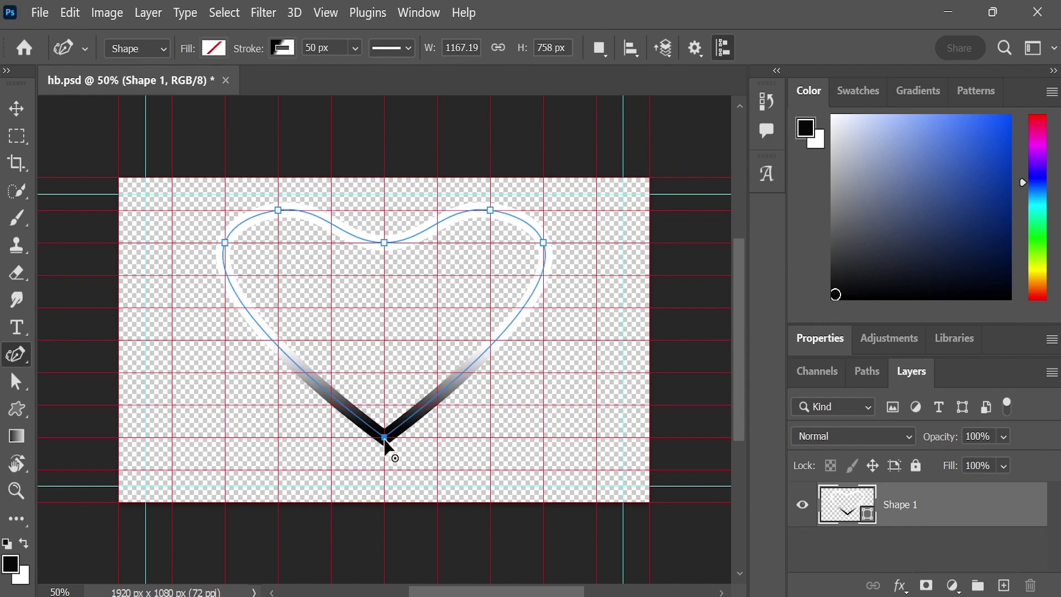
double_click(385, 242)
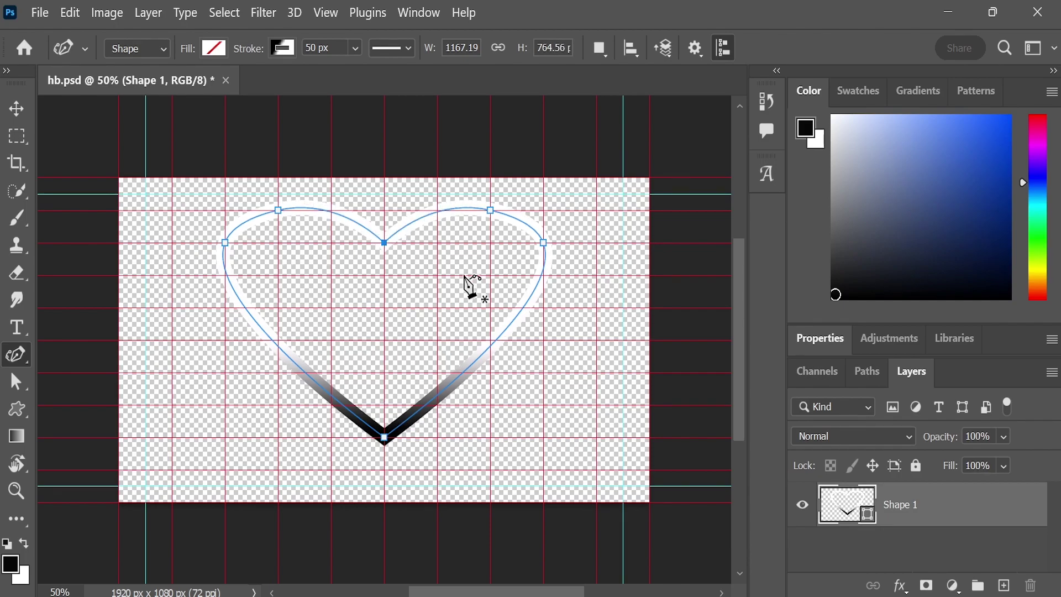
Fill the heart shape with the recent red colour and hide the grid and guides
click(215, 50)
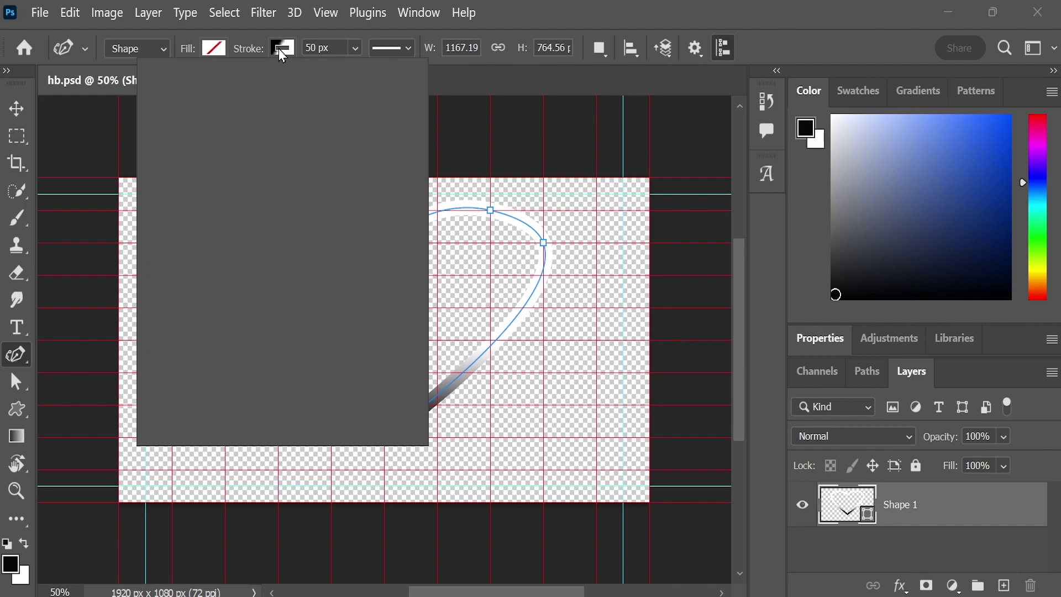
click(169, 87)
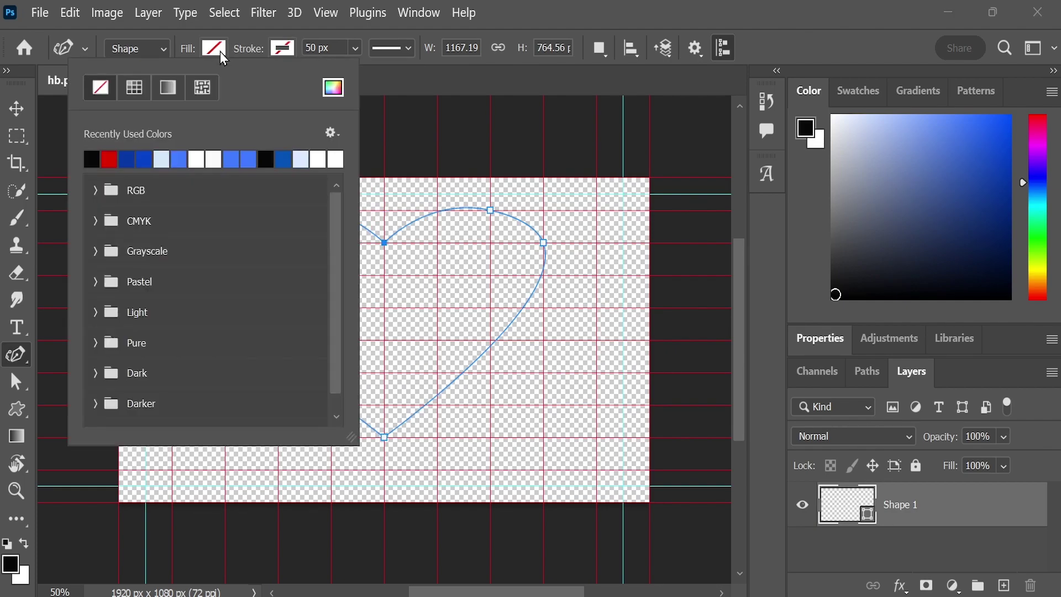
click(109, 159)
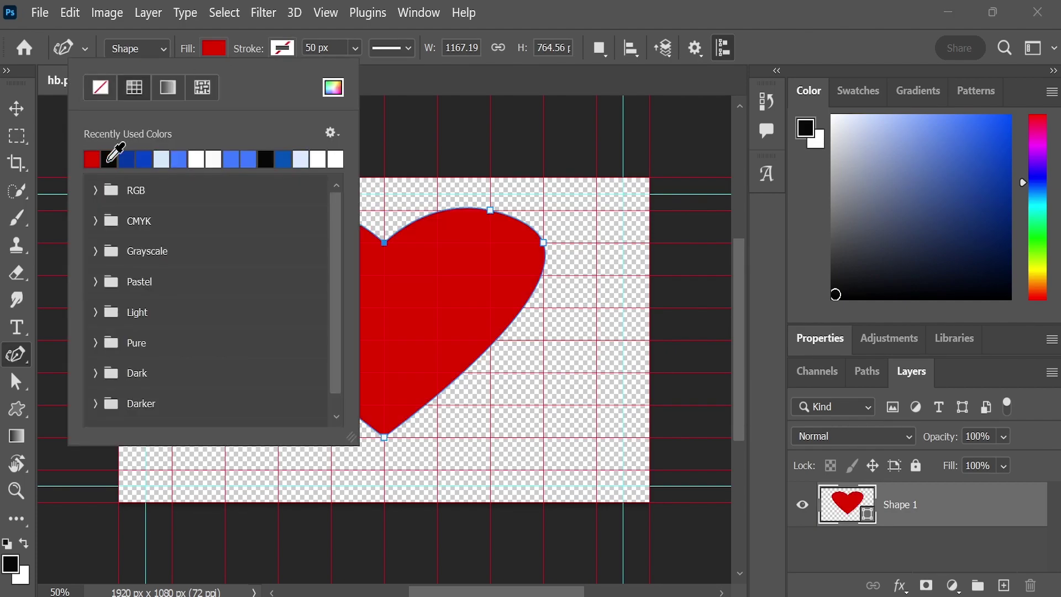
click(602, 10)
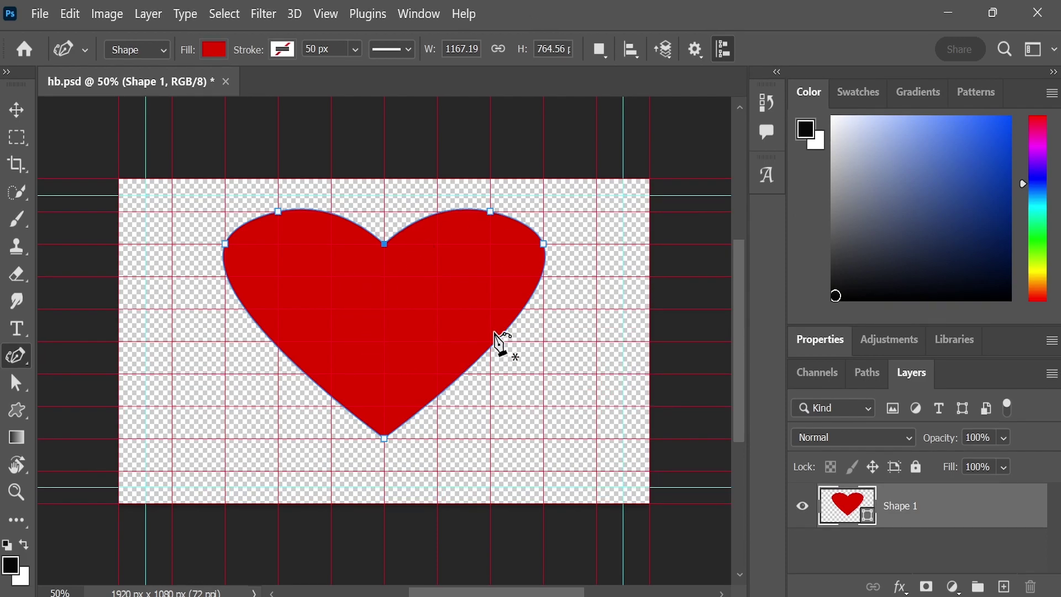
key(ctrl+h)
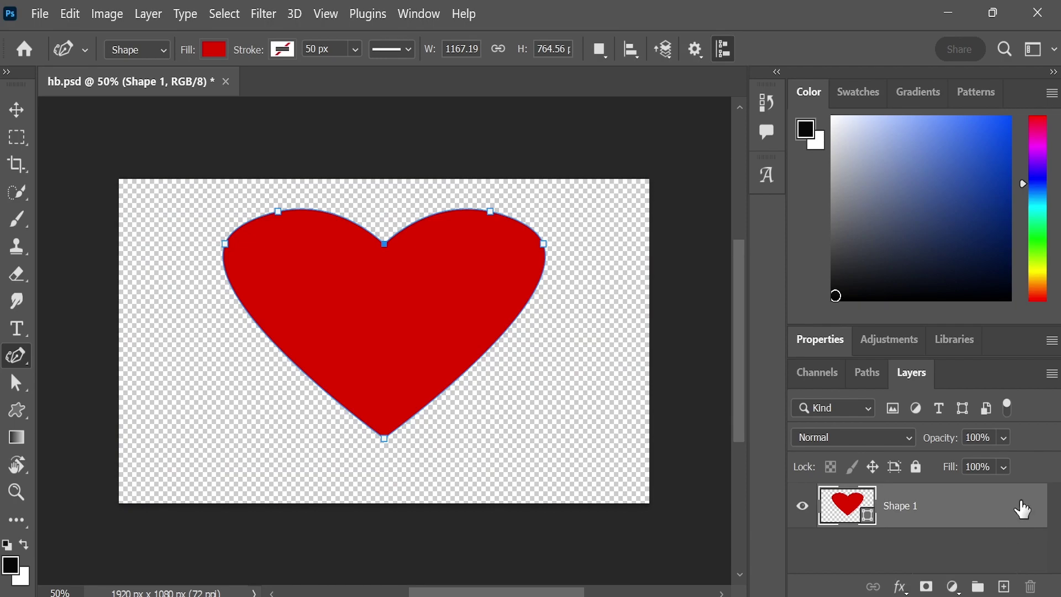
Give Shape 1 a Bevel & Emboss style with Outer Bevel, then save hb.psd and quit Photoshop
double_click(1022, 509)
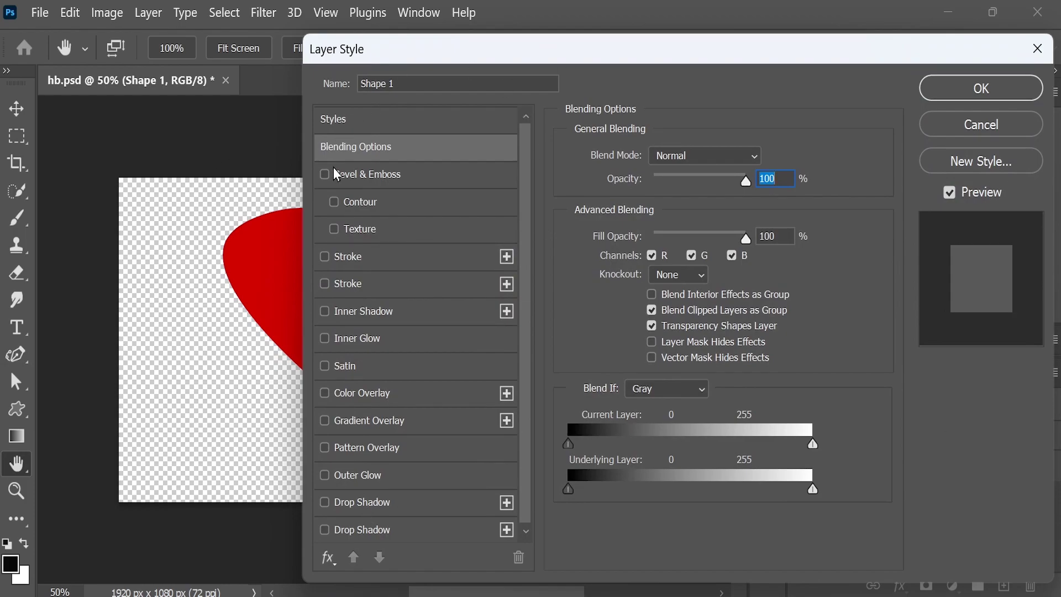
click(376, 178)
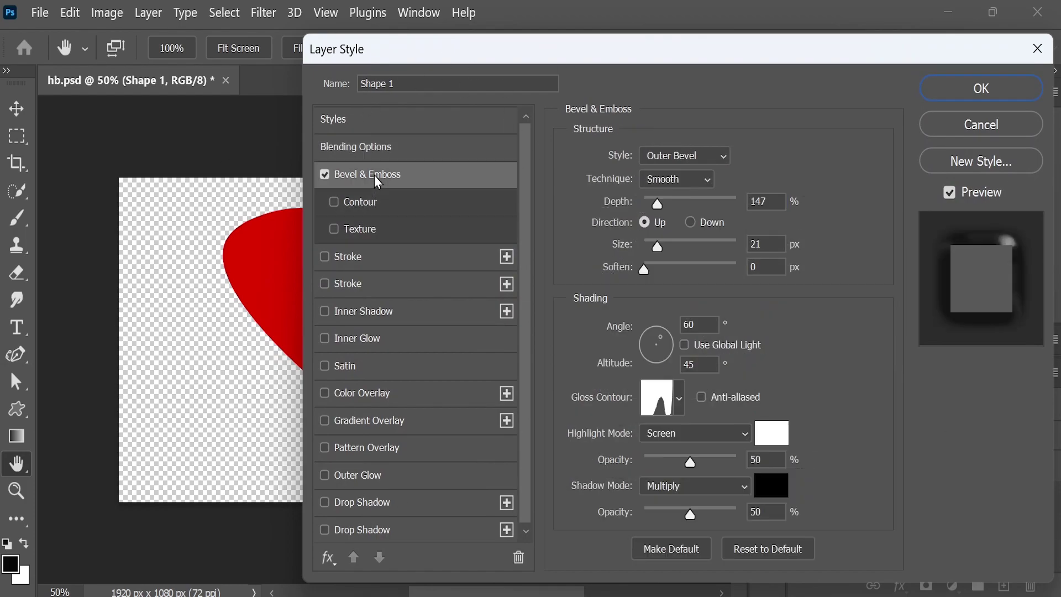
click(726, 157)
click(696, 173)
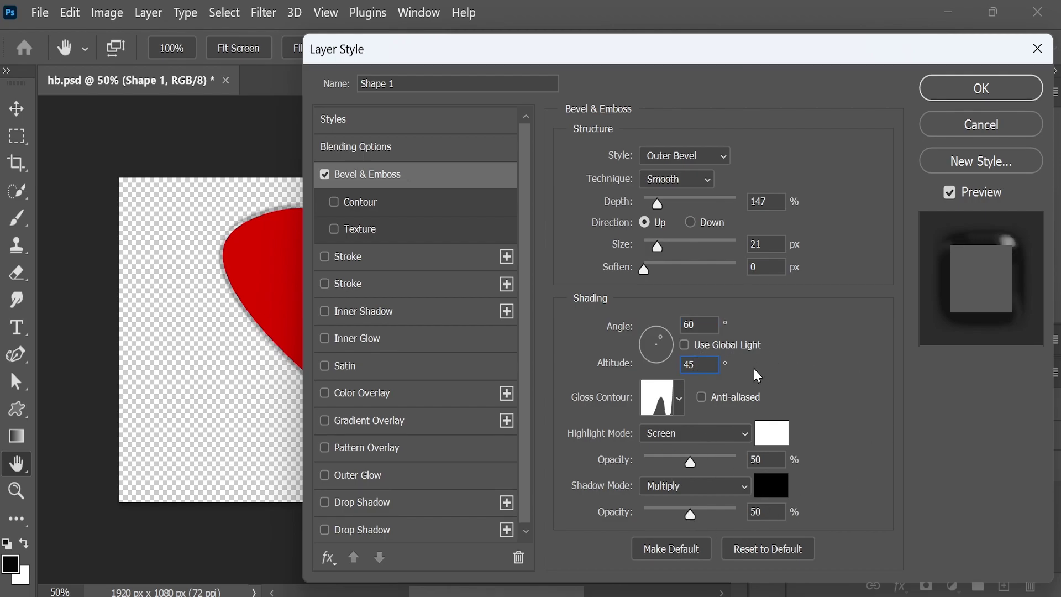
click(974, 93)
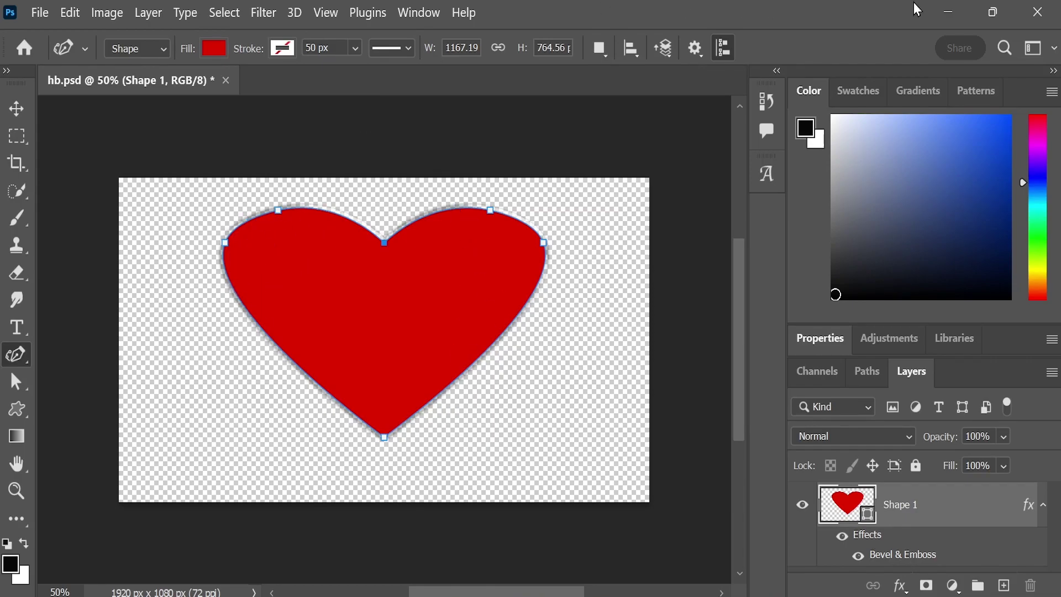
click(1037, 12)
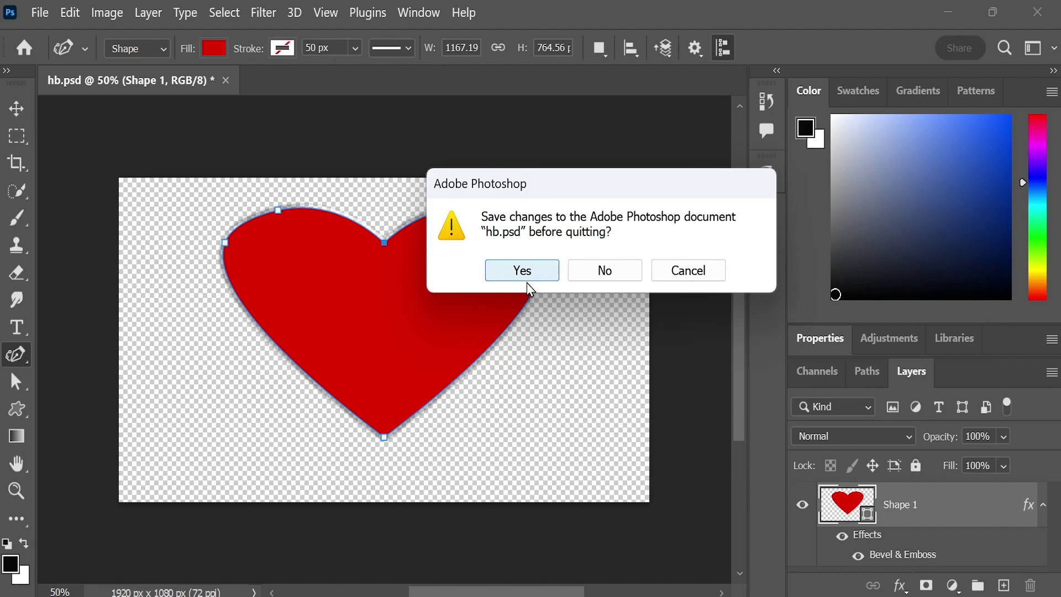
click(542, 278)
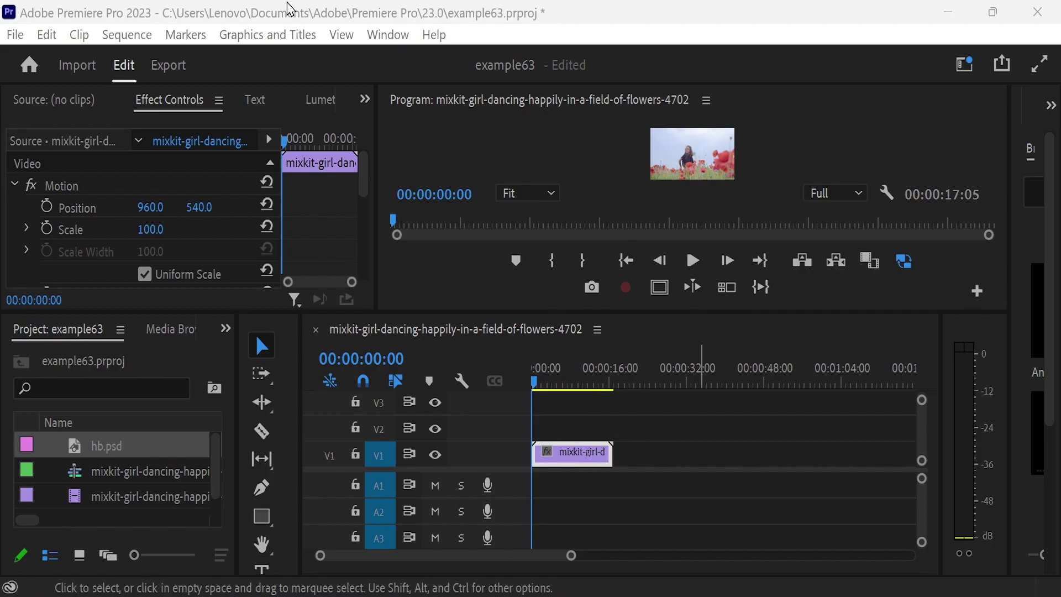
Create another 1920×1080 Photoshop file from Premiere Pro and save it as bh.psd
click(16, 36)
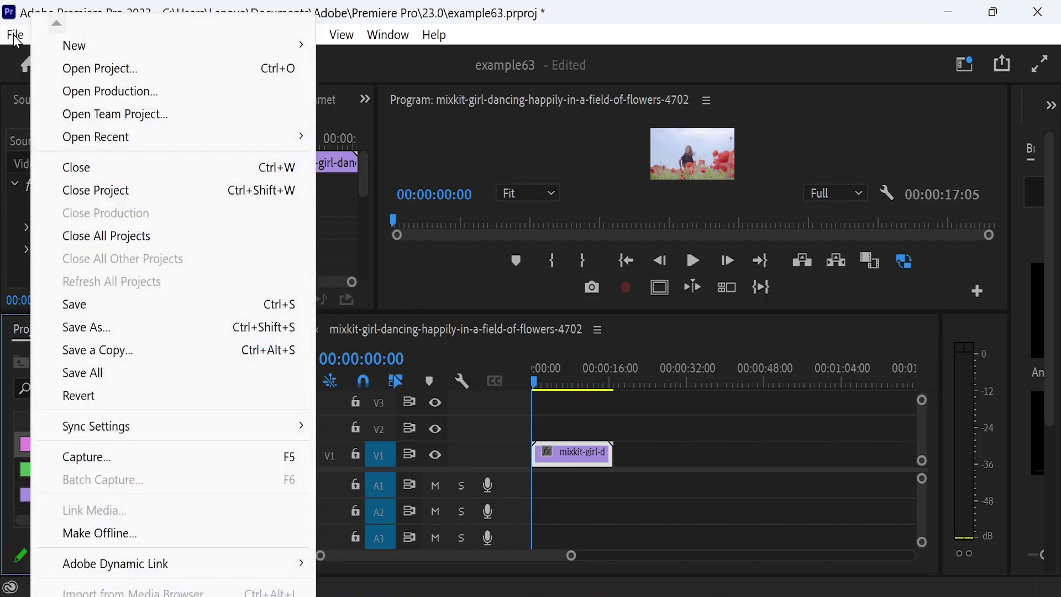
mouse_move(208, 45)
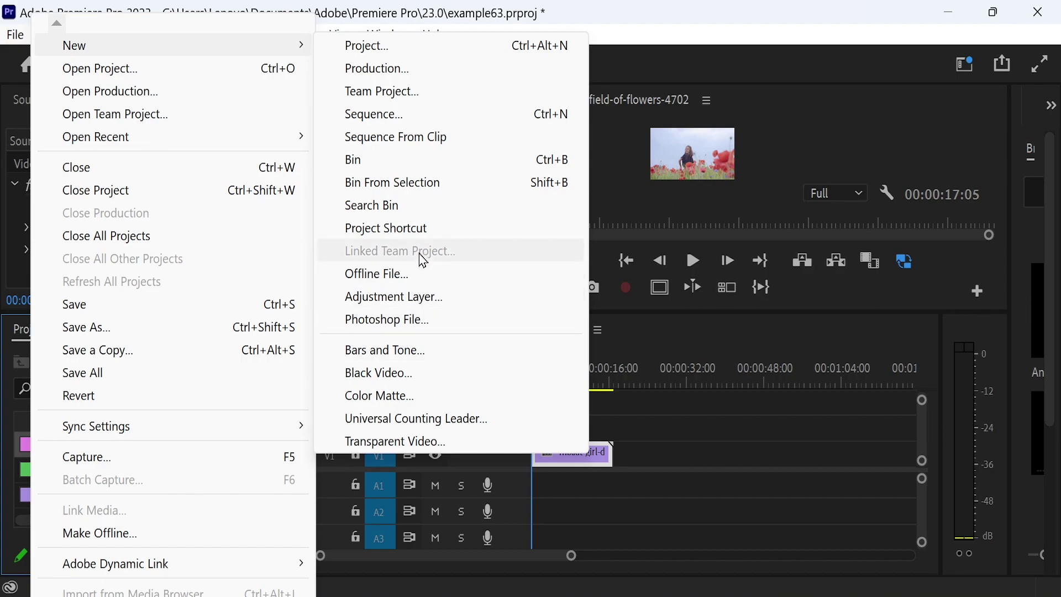
click(426, 322)
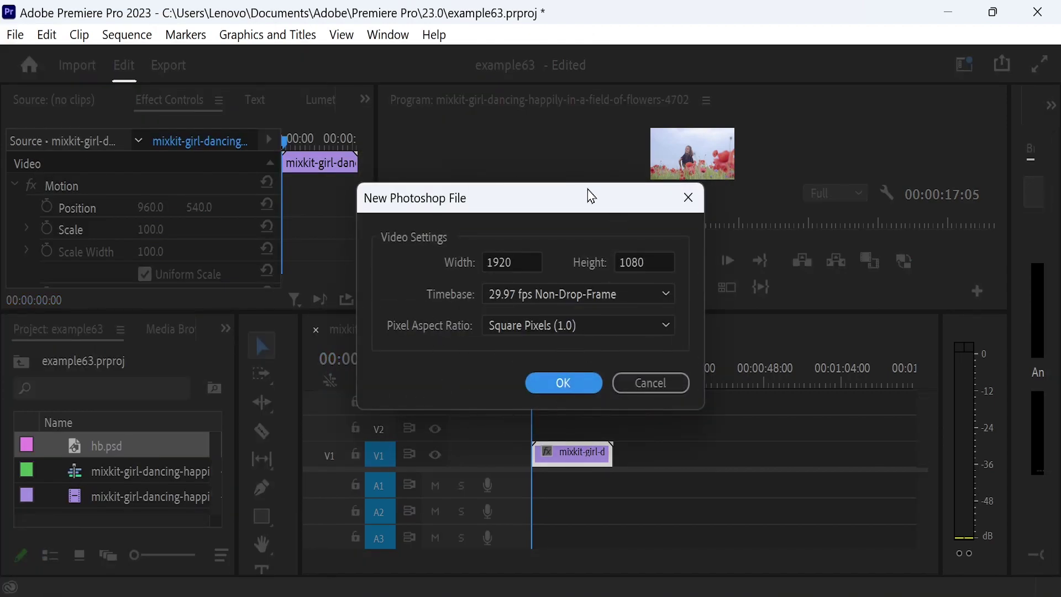
click(558, 393)
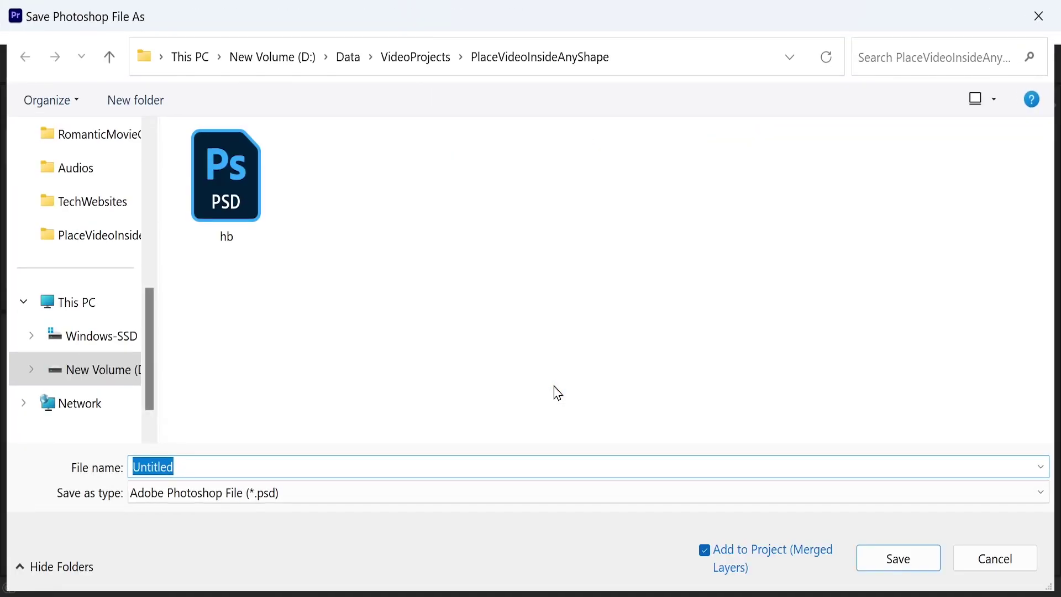
text(b)
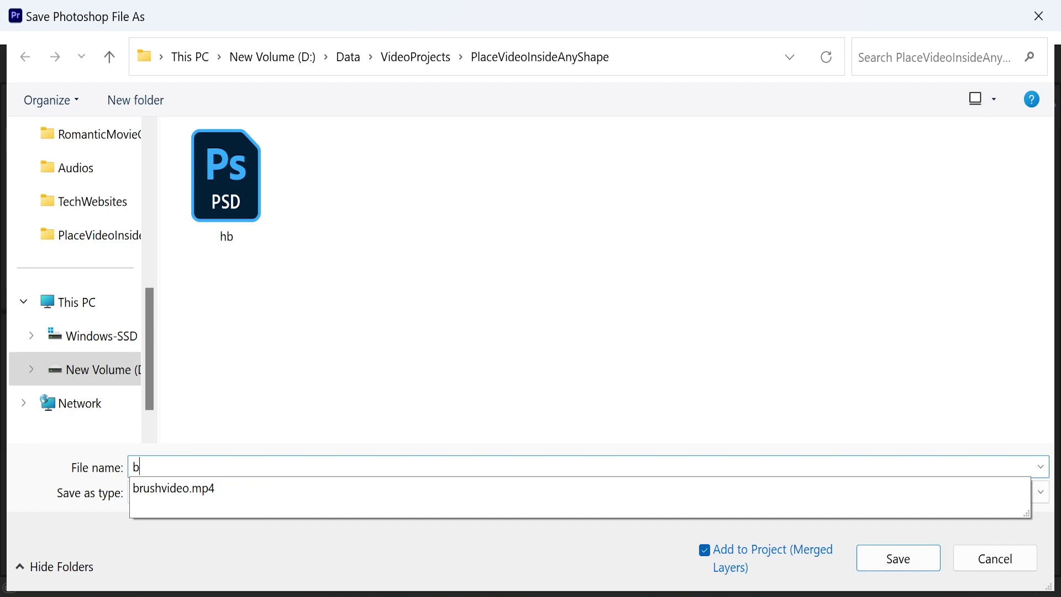
text(h)
click(890, 561)
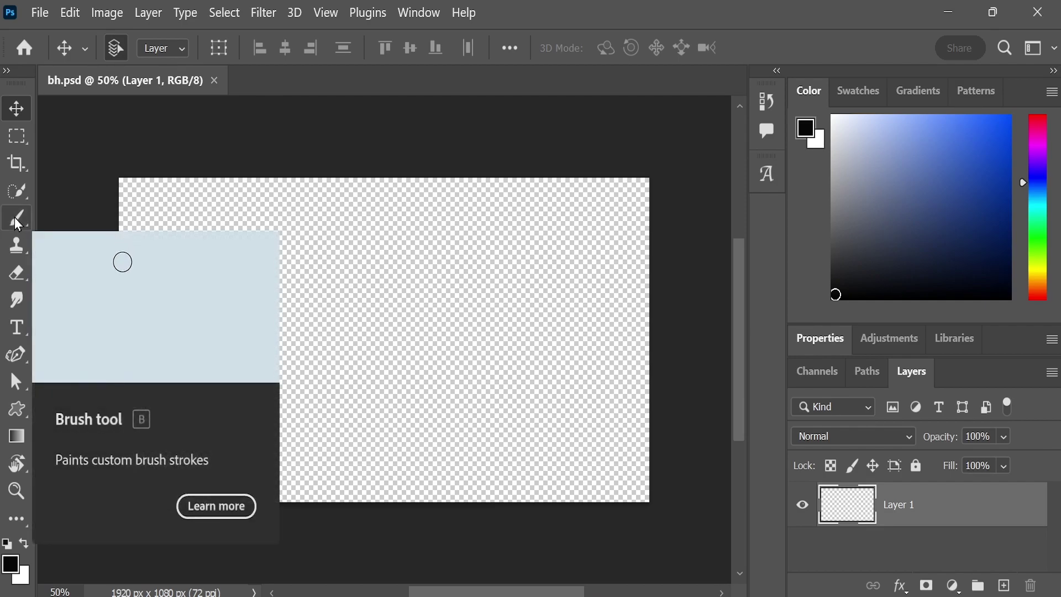
Paint a black stroke across the canvas centre with the 200 px Soft Round brush at 0% hardness
click(18, 221)
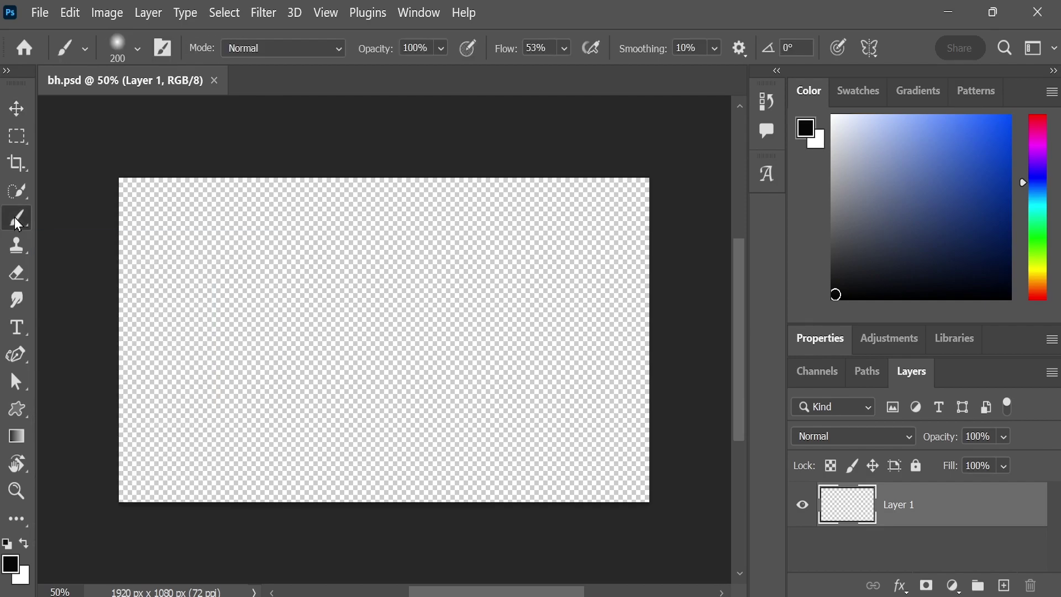
click(11, 564)
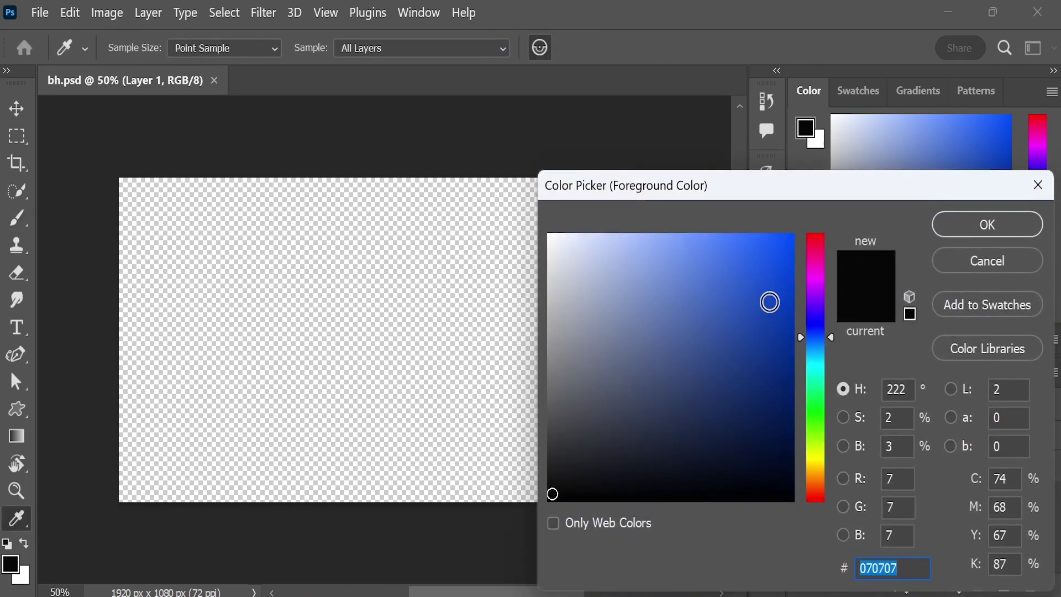
click(965, 232)
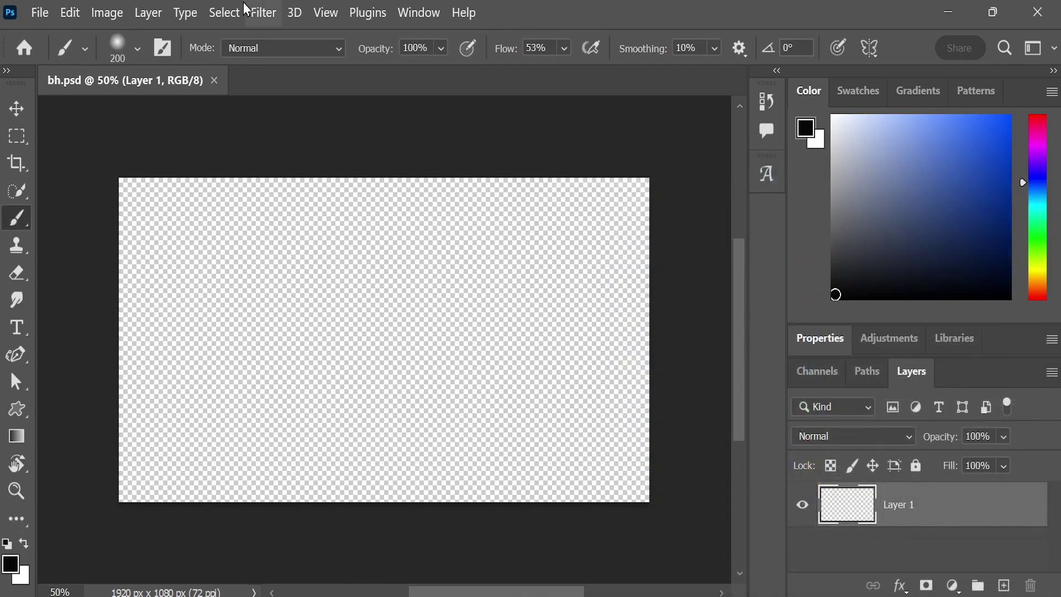
click(137, 49)
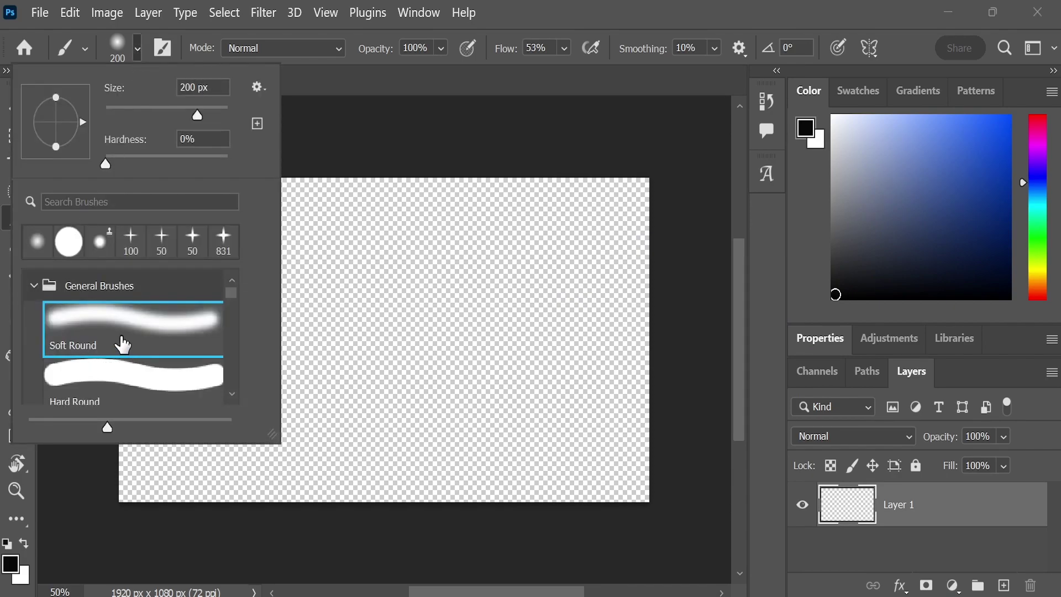
click(382, 347)
mouse_move(367, 343)
mouse_down()
mouse_move(267, 336)
mouse_move(276, 392)
mouse_move(479, 357)
mouse_move(511, 403)
mouse_move(431, 438)
mouse_move(424, 399)
mouse_move(367, 403)
mouse_up()
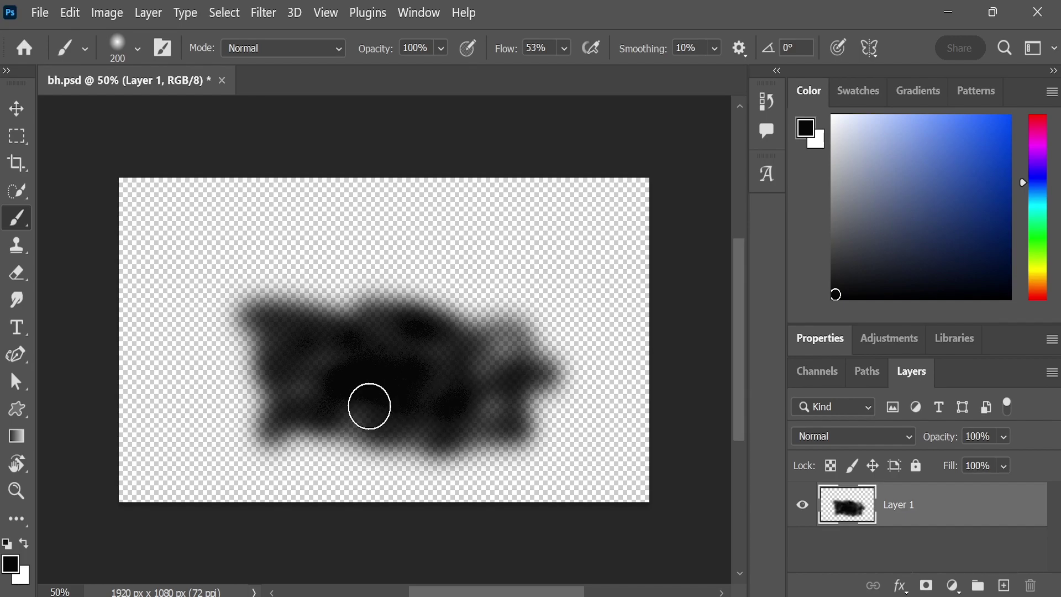
Apply a Wave distortion to the black blob with maximum wavelength raised to 179
click(262, 13)
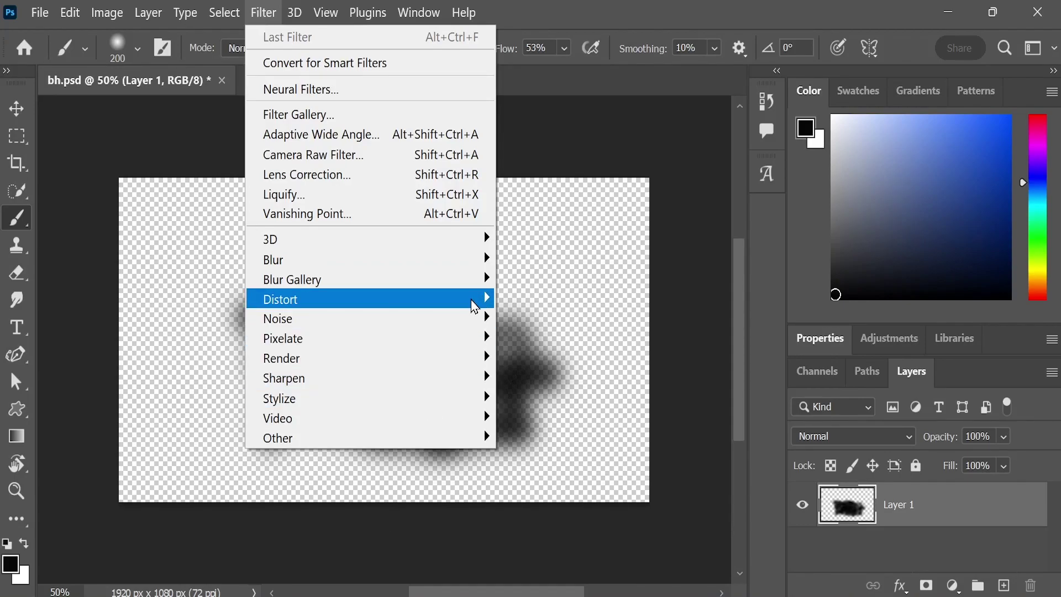
mouse_move(476, 300)
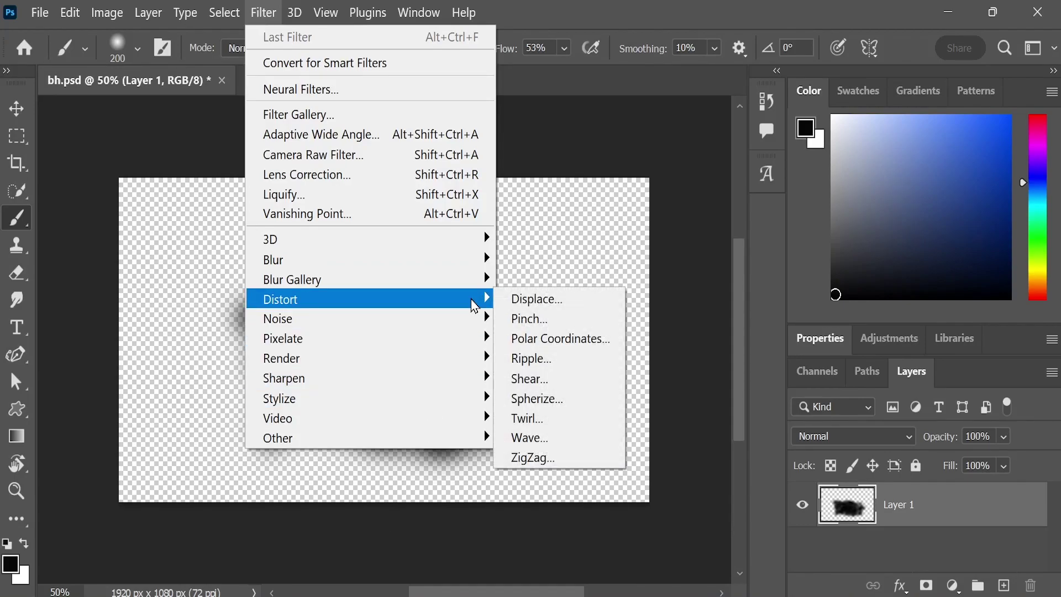
click(554, 443)
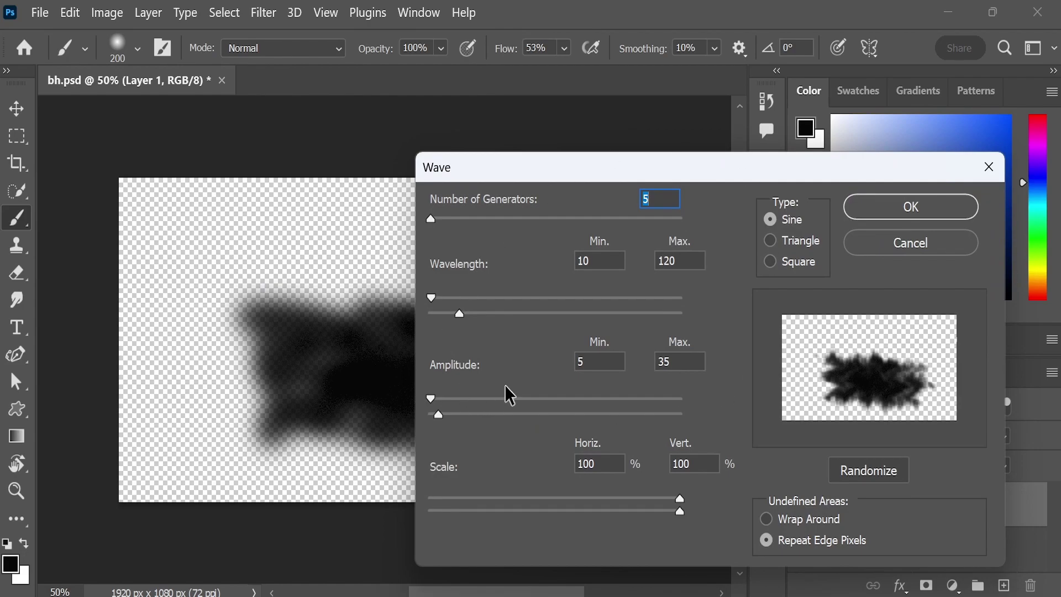
drag(461, 318, 474, 318)
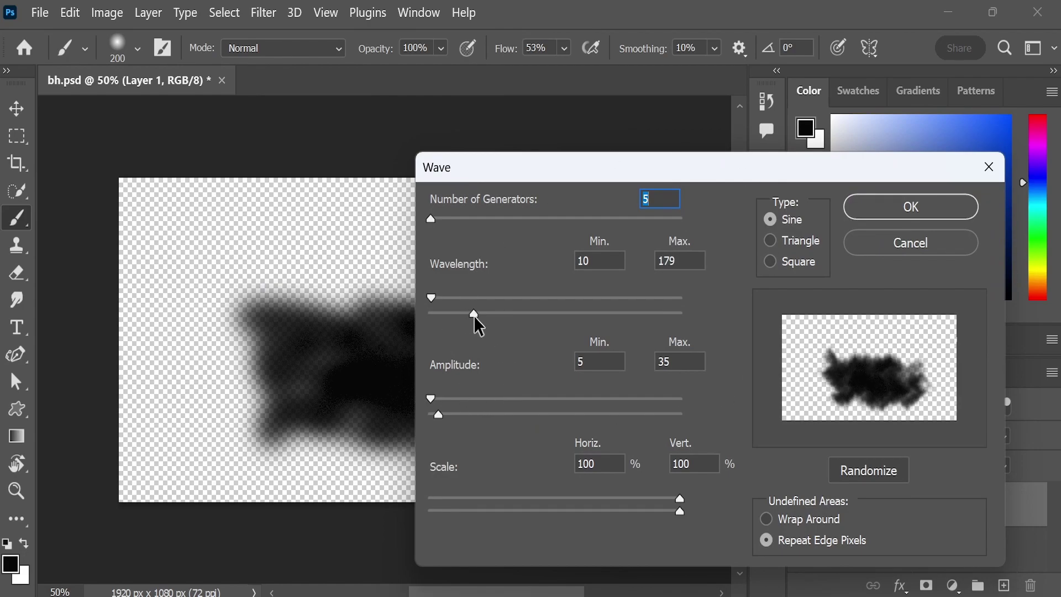
click(891, 209)
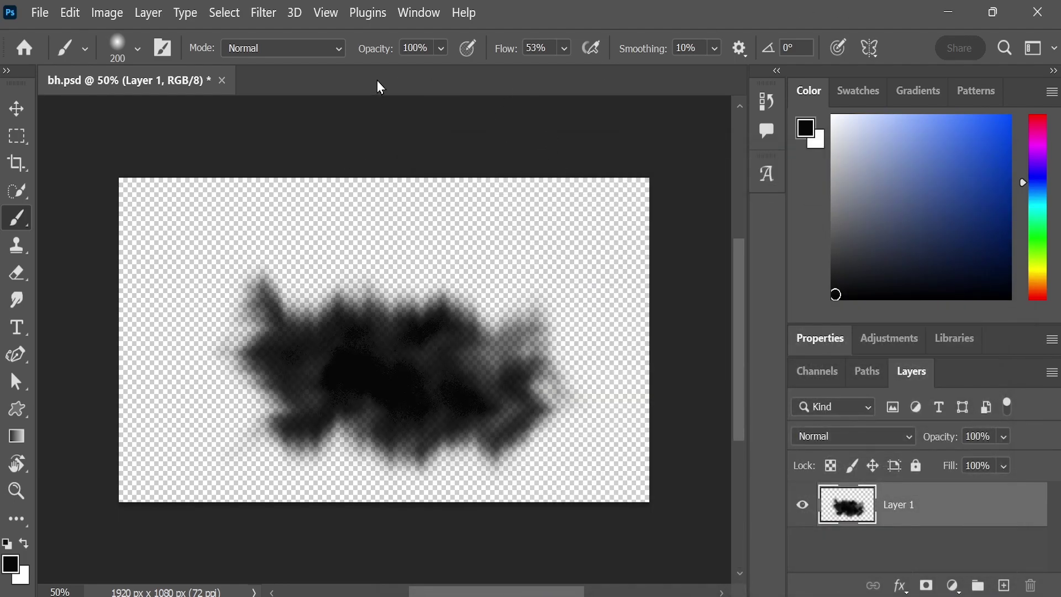
Reapply the Wave filter for a stronger distortion, then save bh.psd and quit Photoshop
click(264, 12)
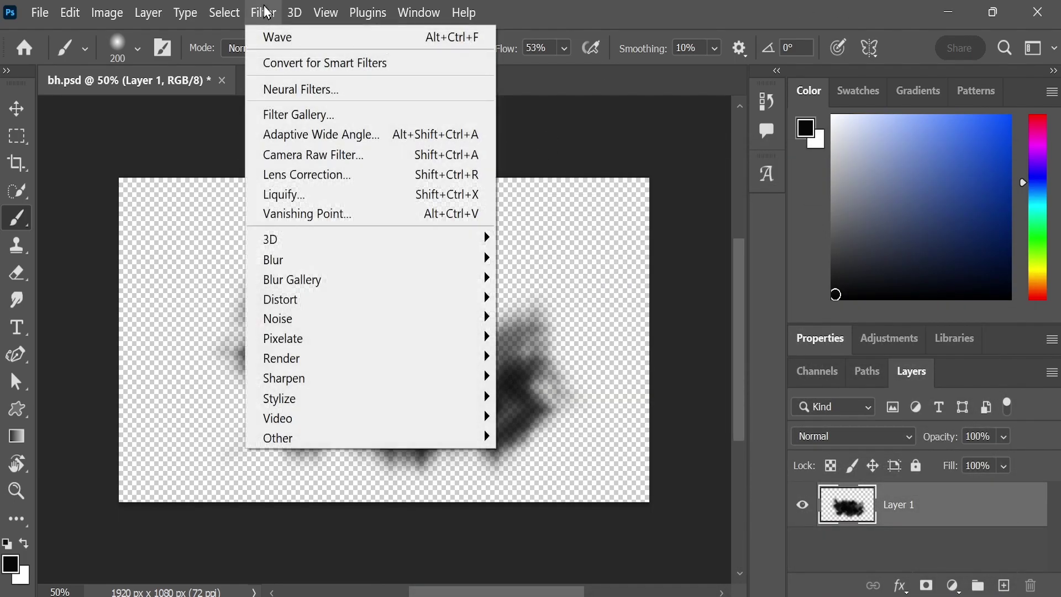
click(317, 41)
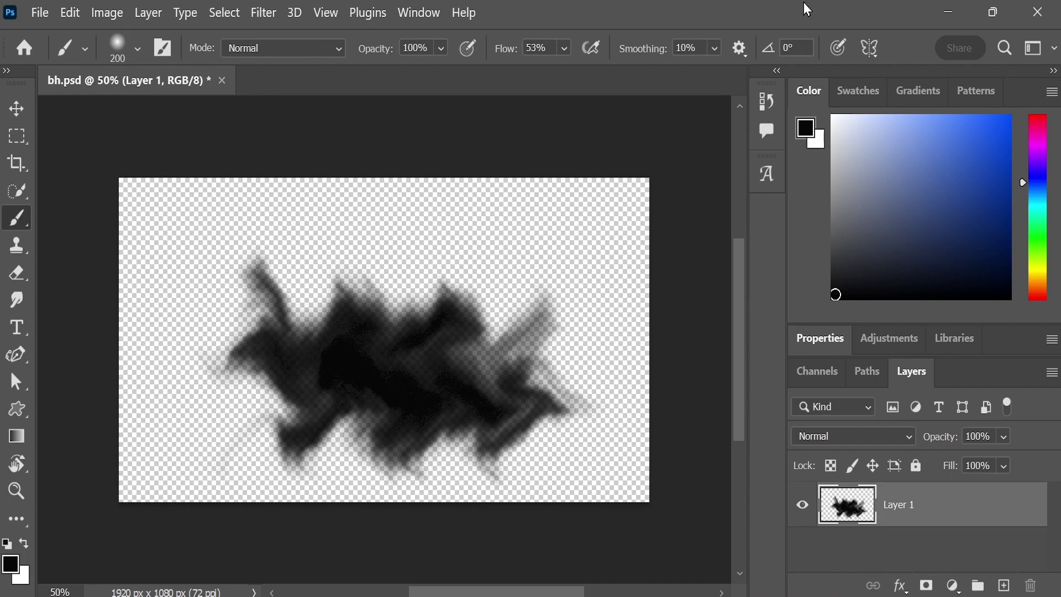
click(1038, 11)
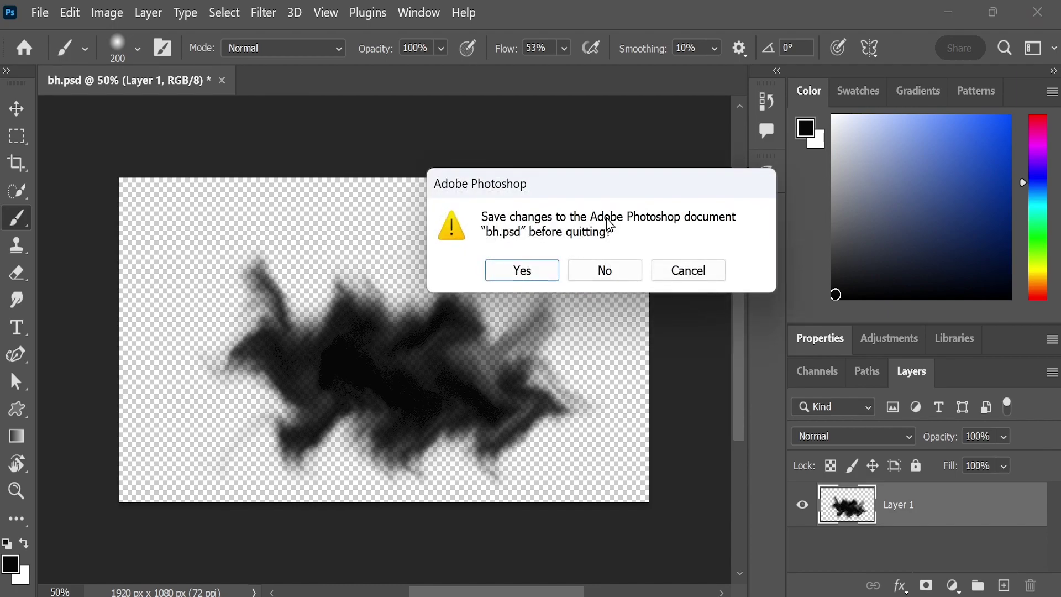
click(512, 279)
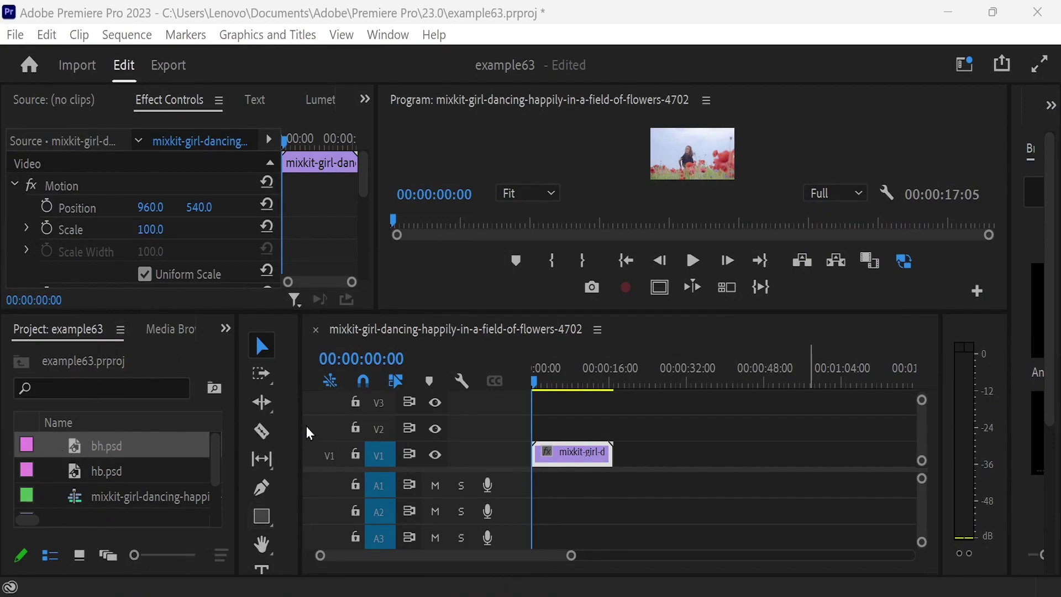
Place hb.psd on track V2 directly above the dancing-girl clip at the sequence start
drag(110, 471, 611, 424)
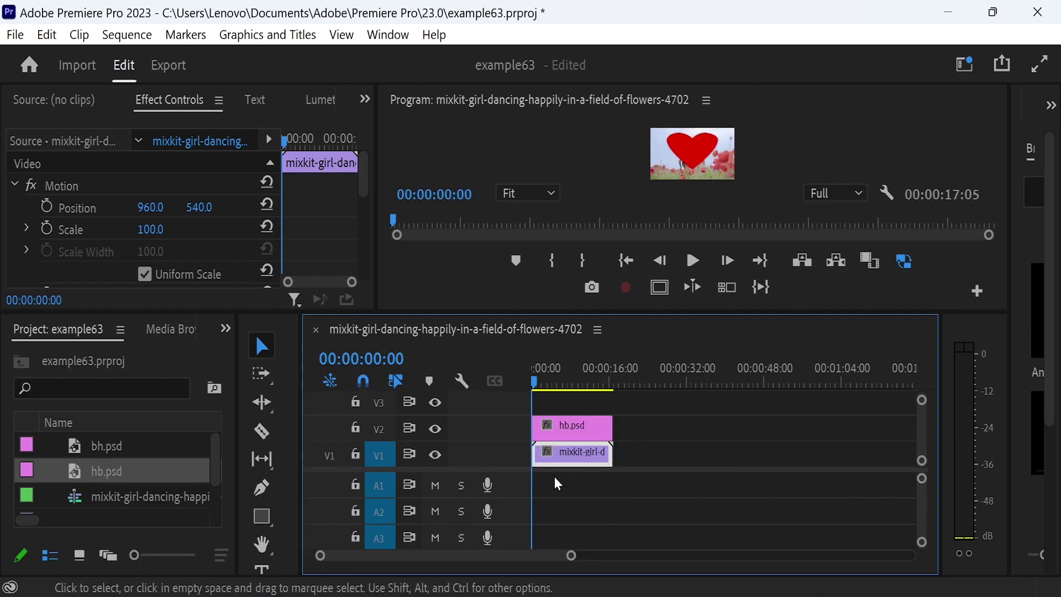
Find Track Matte Key in the Effects panel and apply it to the dancing-girl clip
click(222, 329)
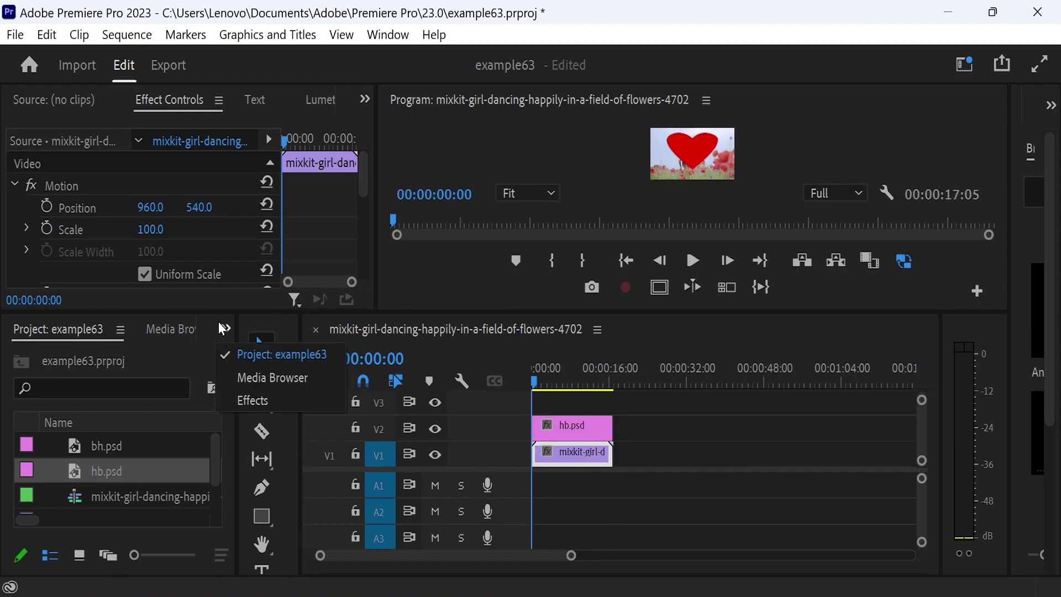
click(253, 400)
click(89, 355)
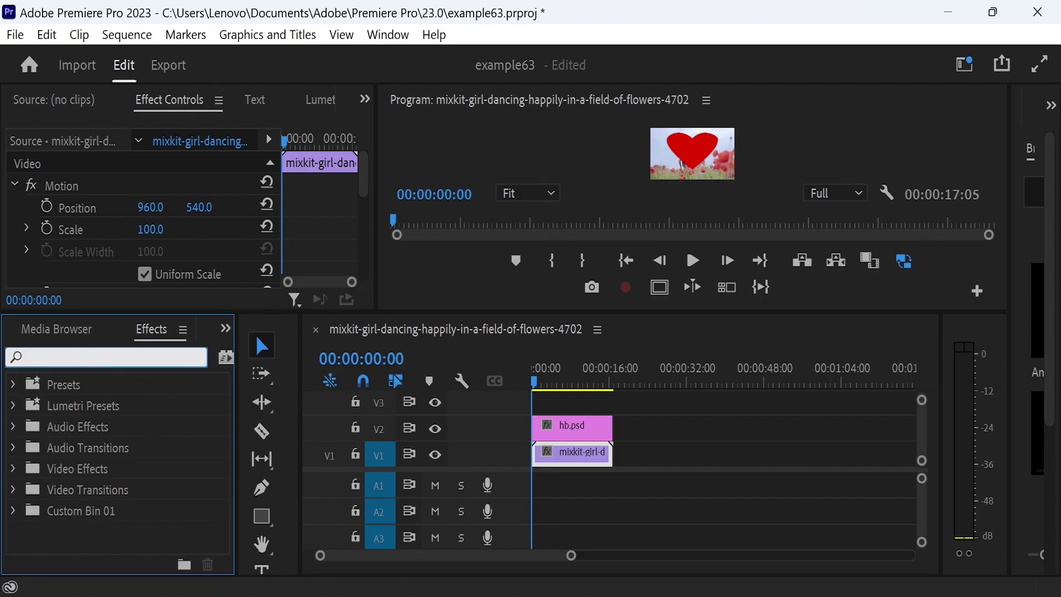
text(track mat)
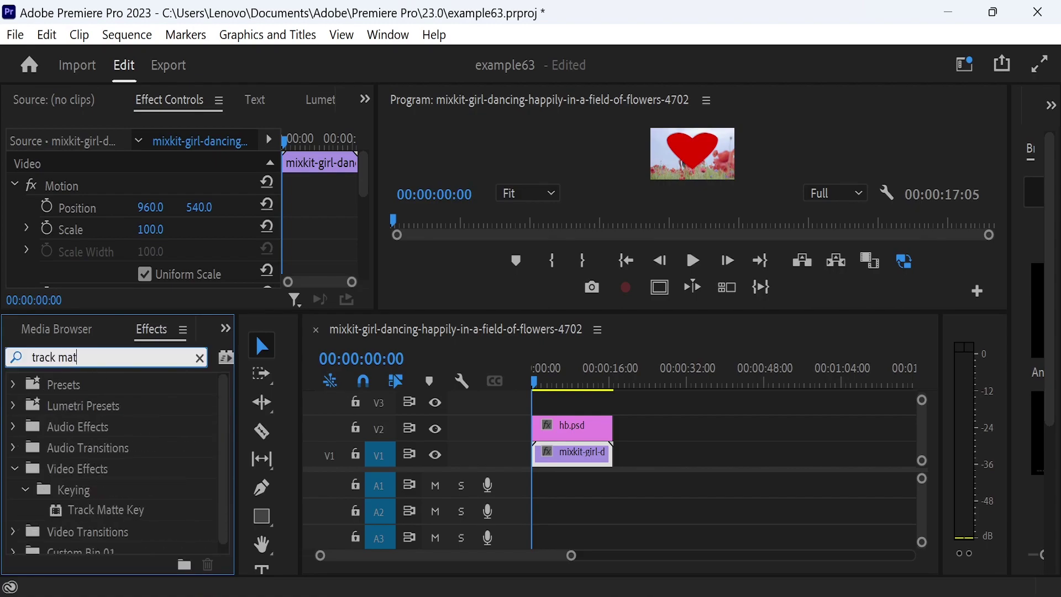
text(e)
key(BackSpace)
text(te)
mouse_move(138, 516)
mouse_down()
mouse_move(566, 461)
mouse_move(573, 450)
mouse_up()
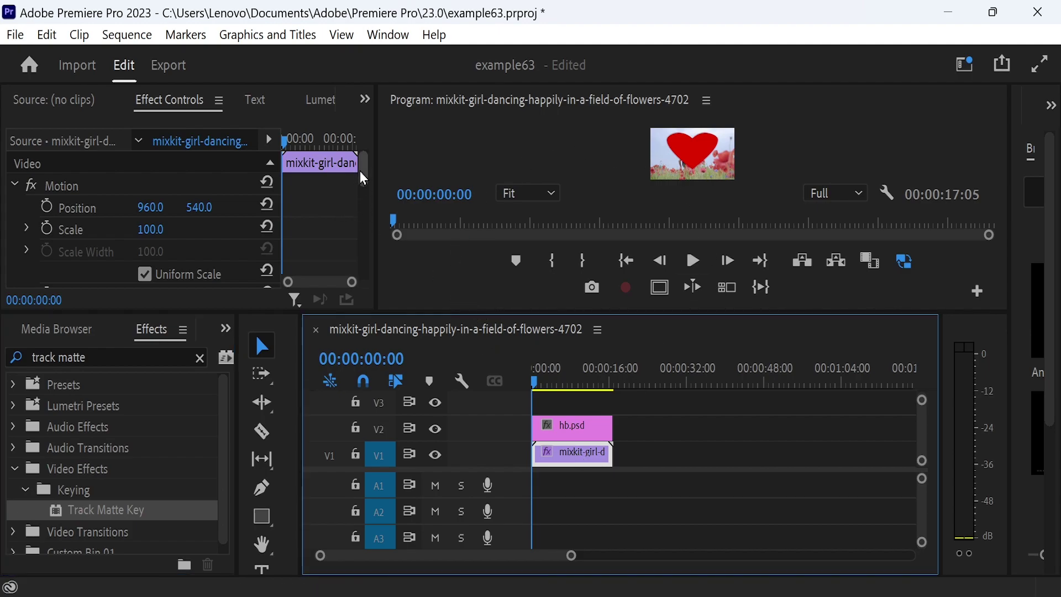
Set the Track Matte Key's matte to Video 2 and enlarge the program preview
drag(363, 178, 372, 272)
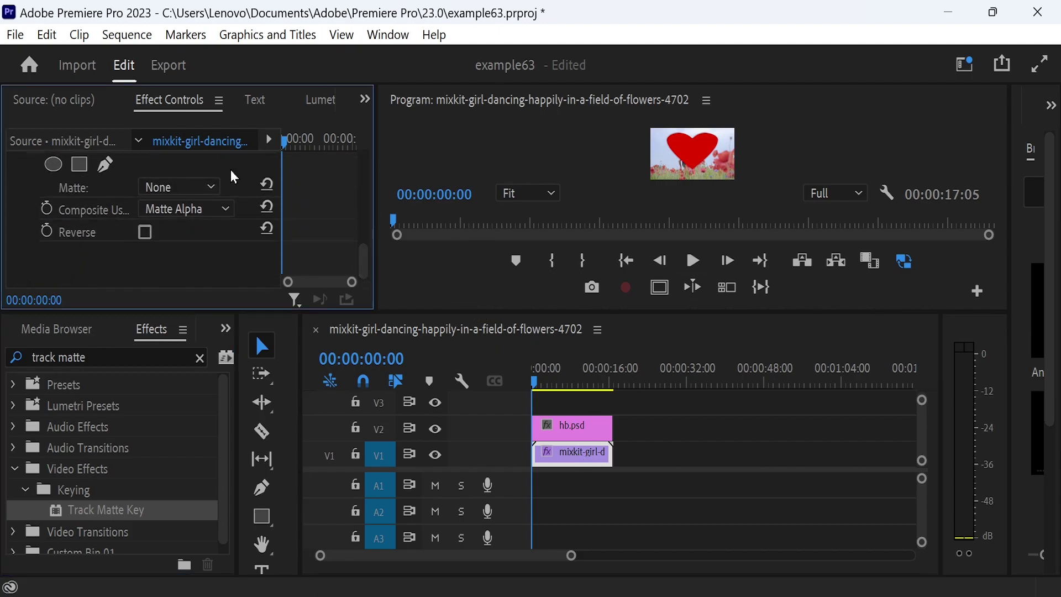
click(213, 188)
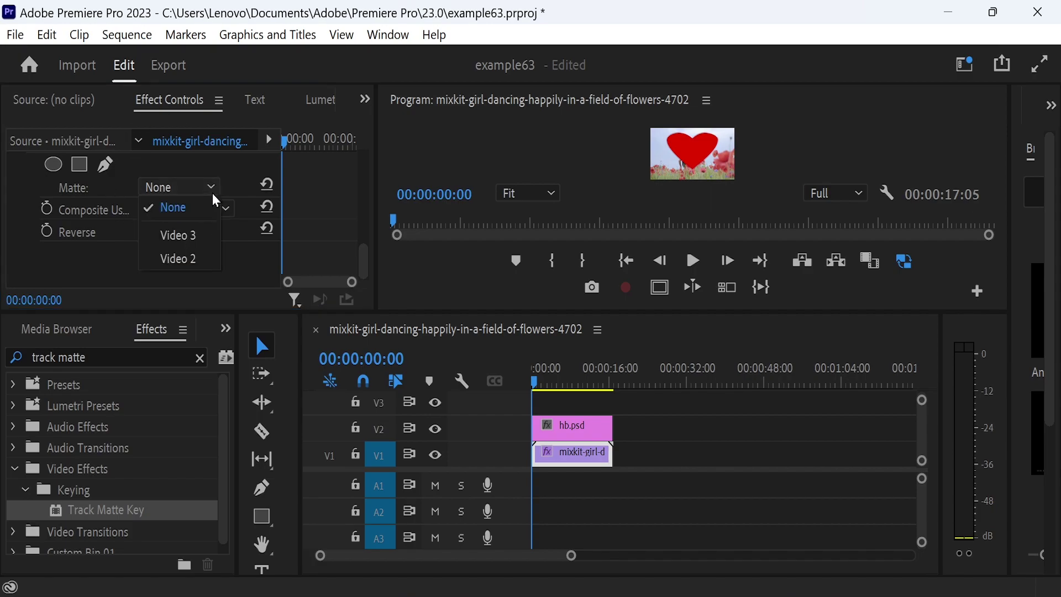
click(199, 258)
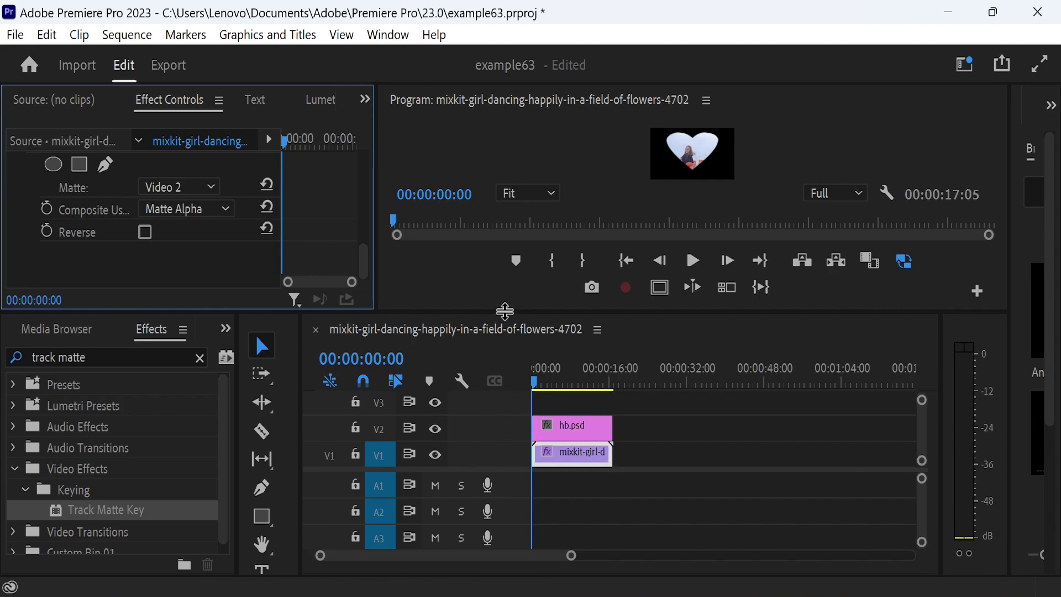
drag(504, 312, 611, 397)
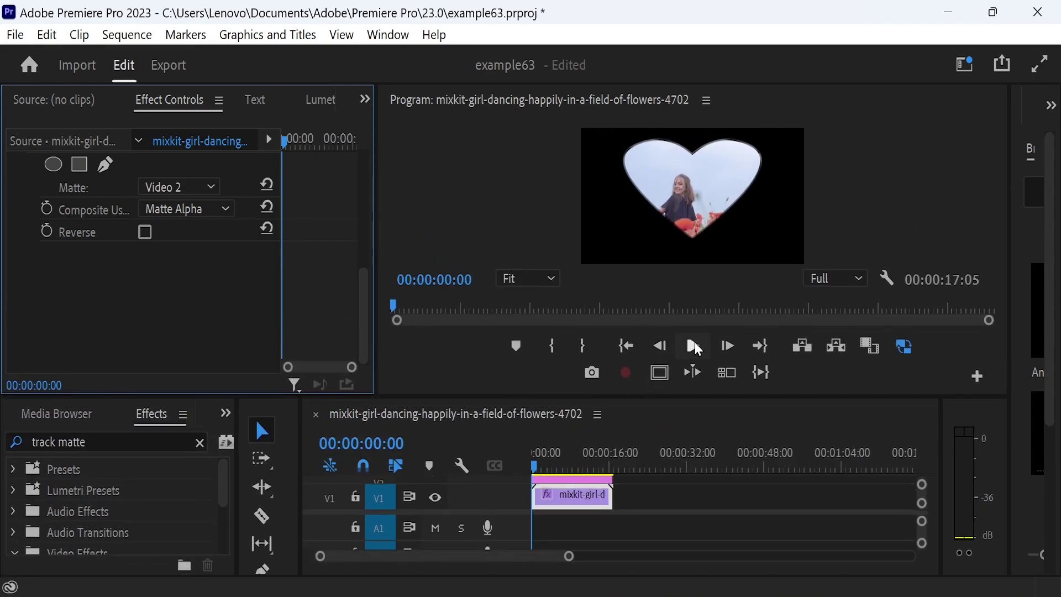
Play back the heart-matted clip in the Program monitor, then stop playback
click(695, 346)
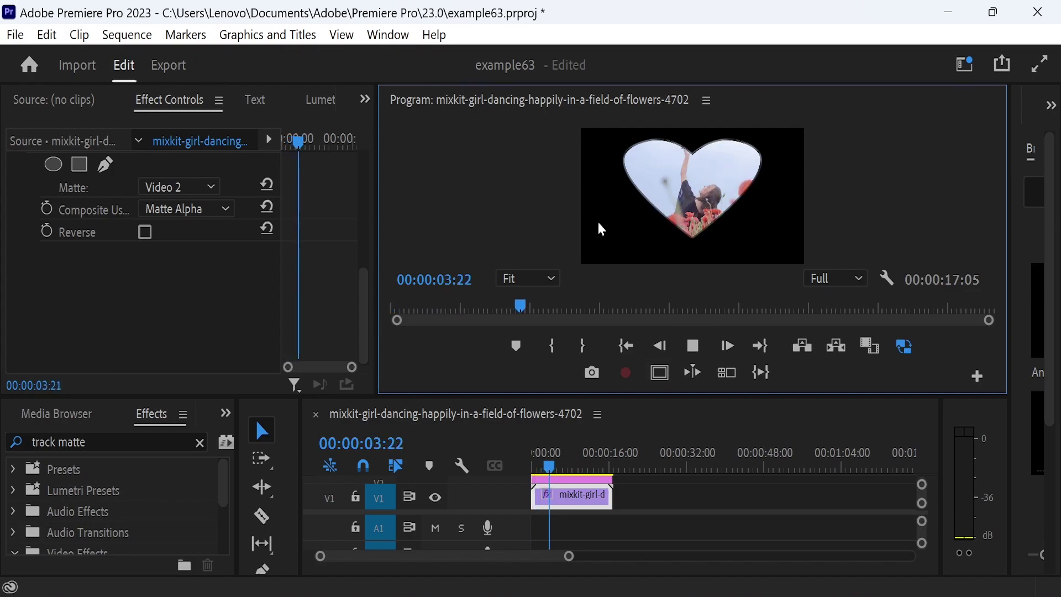
drag(666, 396, 664, 281)
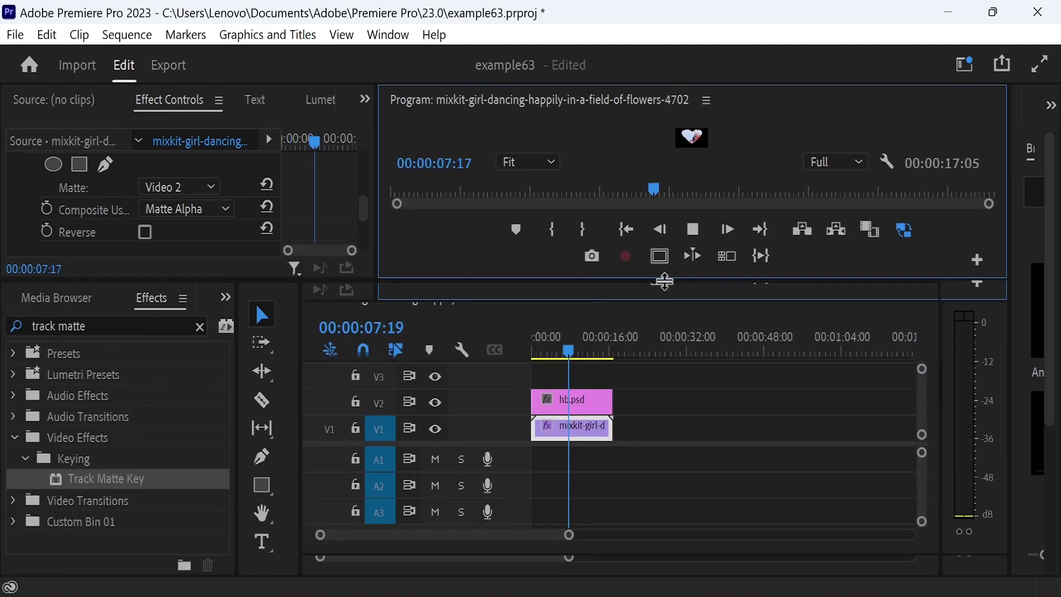
key(space)
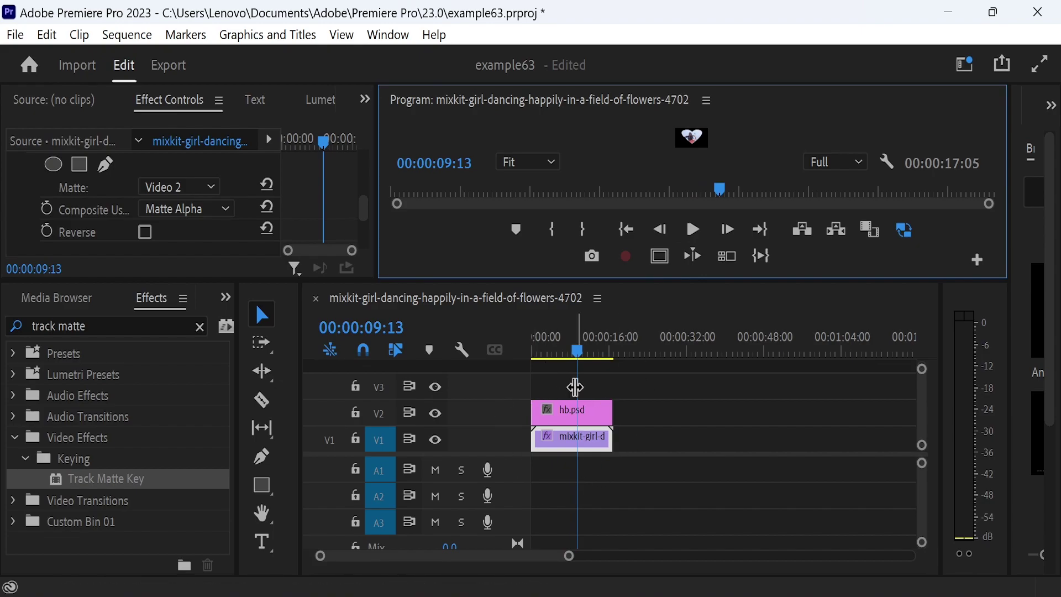
Delete the hb.psd heart clip from track V2
click(590, 418)
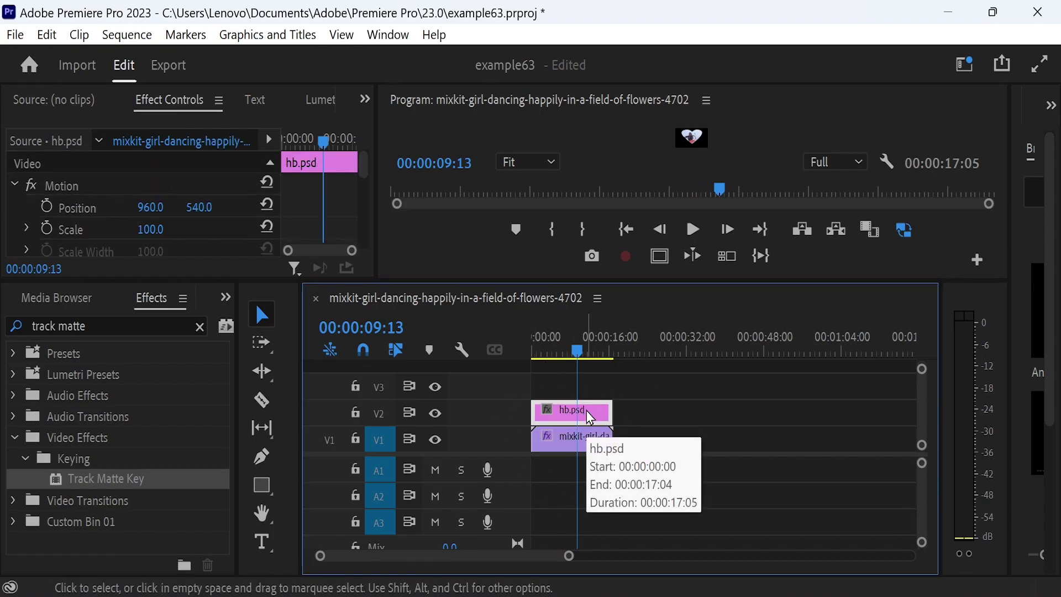
key(Delete)
click(225, 297)
Place bh.psd on V2 at the sequence start, extended to end with the dancing clip
click(232, 320)
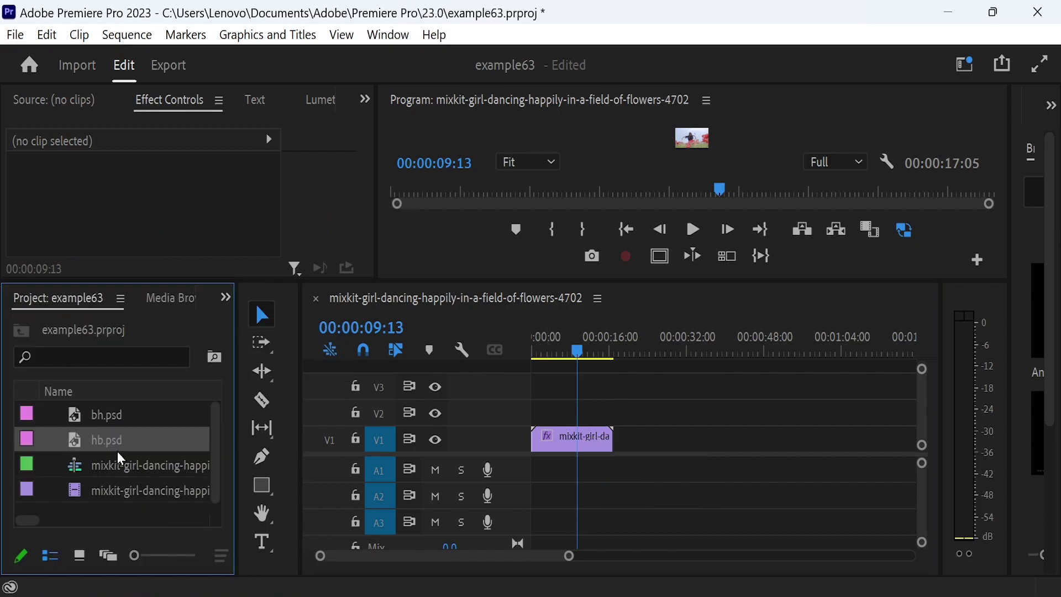
mouse_move(116, 416)
mouse_down()
mouse_move(528, 419)
mouse_move(612, 408)
mouse_up()
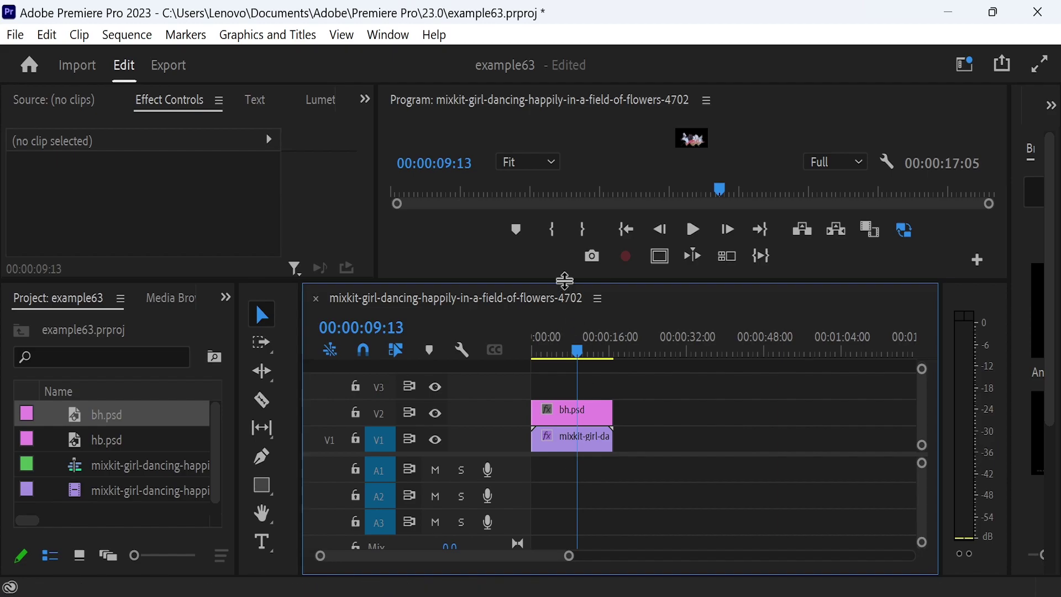
drag(563, 280, 586, 406)
Play the brush-matted clip from the start in an enlarged Program monitor
click(396, 314)
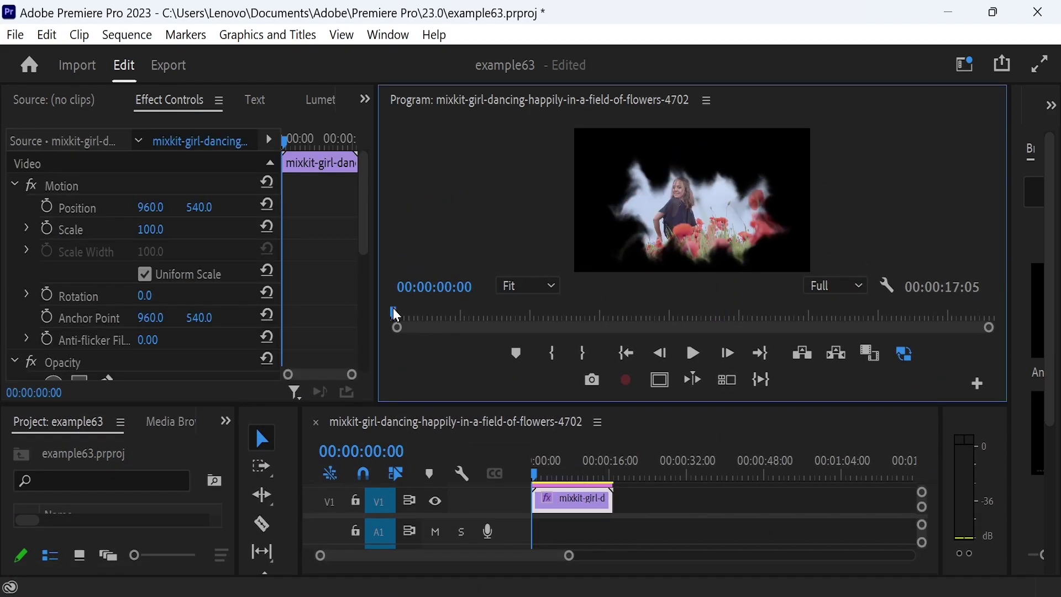
drag(652, 406, 658, 445)
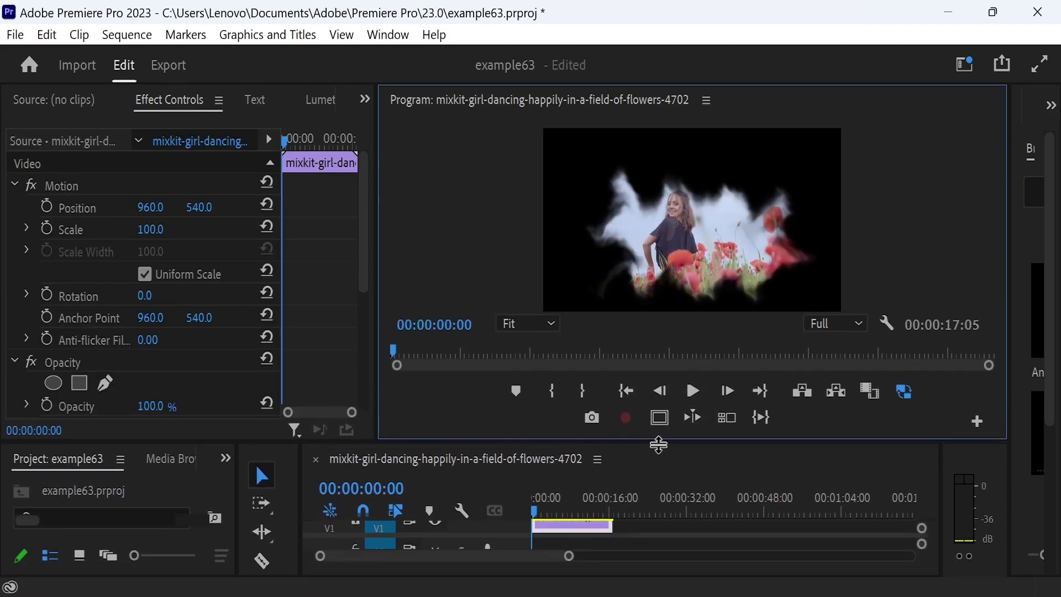
click(694, 394)
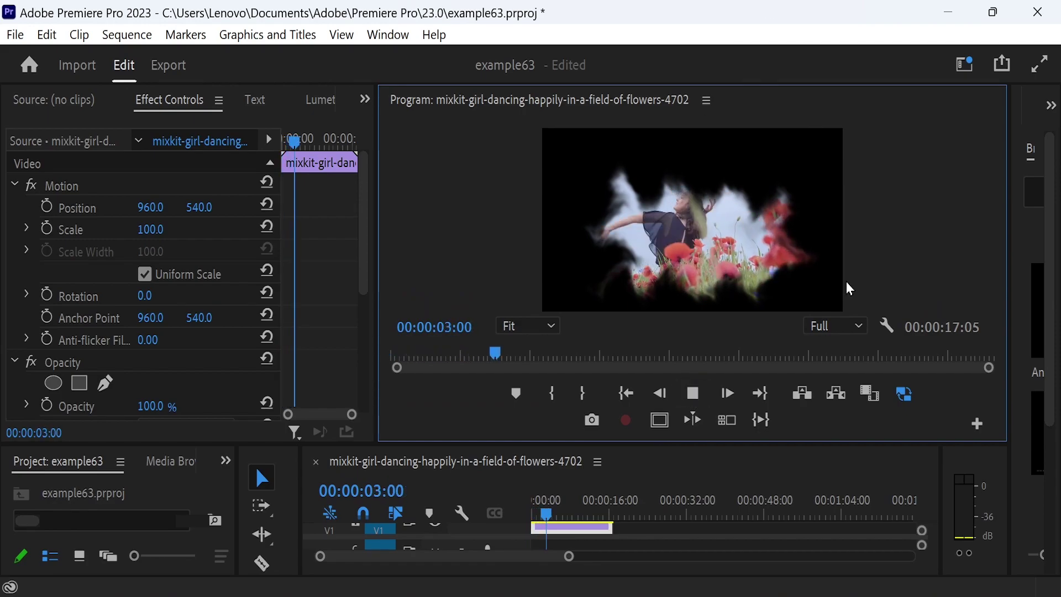